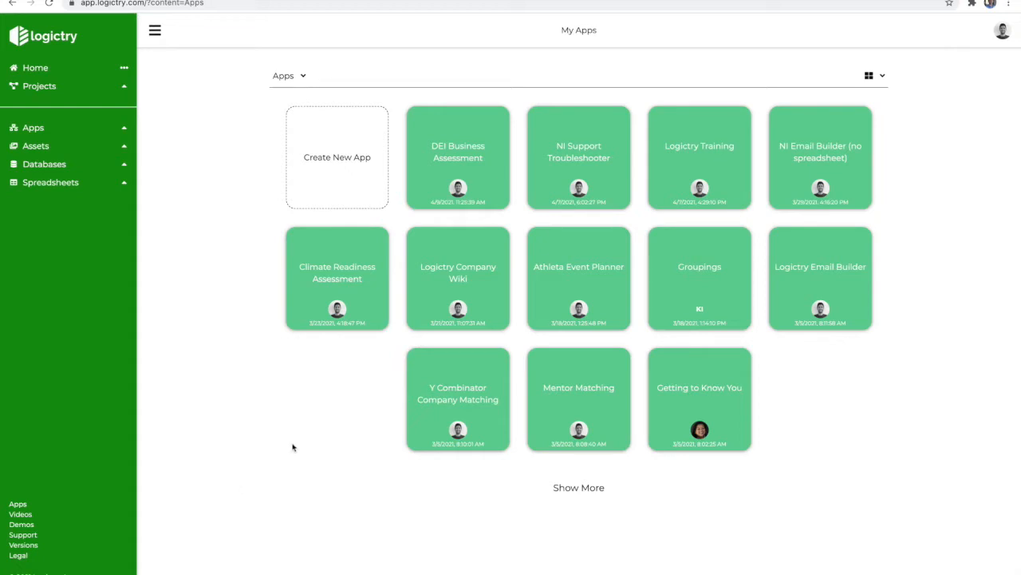
- Open the Climate Readiness Assessment and answer Yes to climate integration, "A majority of them" for business functions, and Yes for a defined process
click(330, 279)
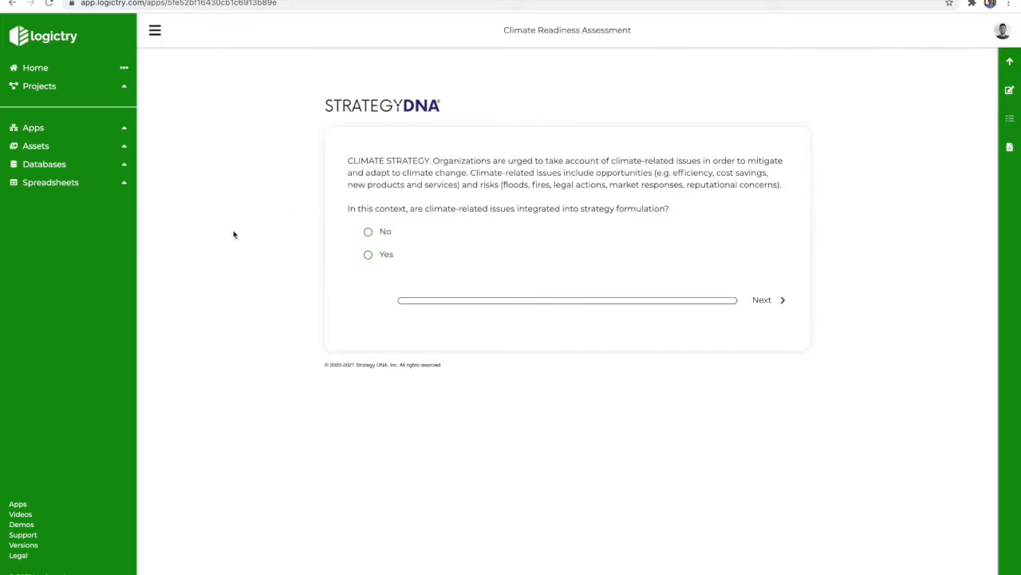
click(367, 254)
scroll(435, 324, down, 1)
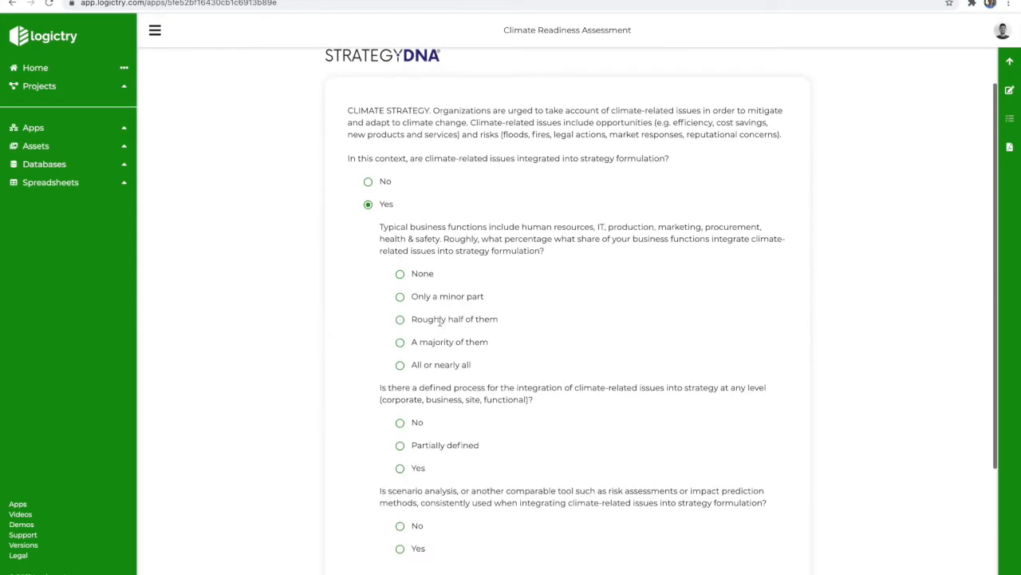
click(401, 341)
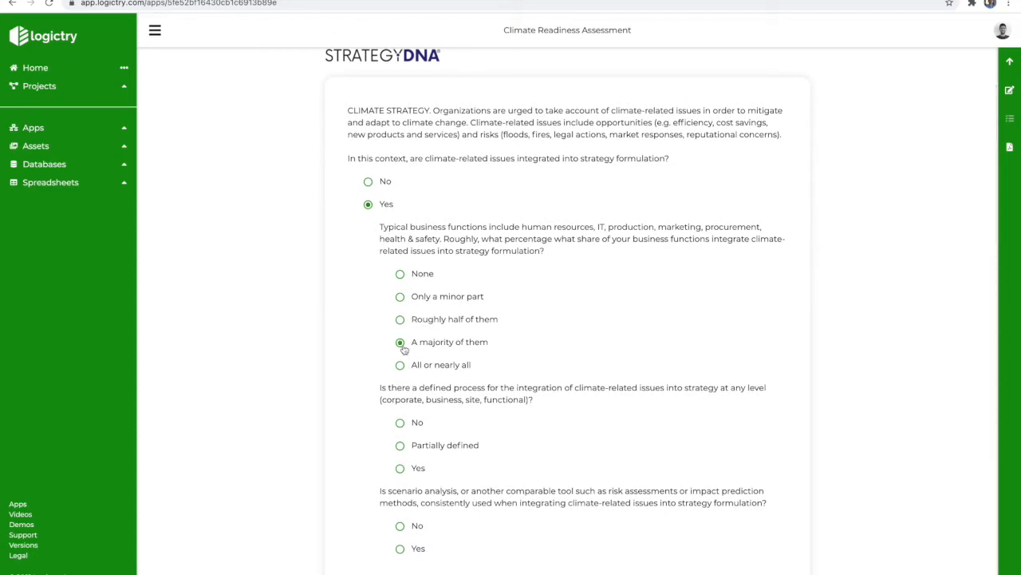
click(400, 469)
scroll(405, 471, down, 2)
scroll(586, 327, up, 1)
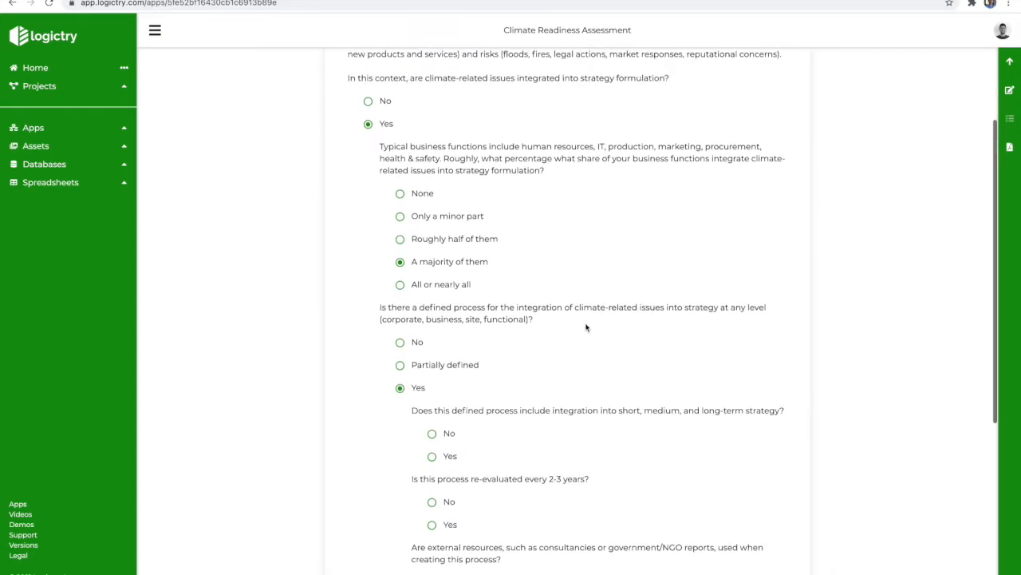
- Change the defined-process answer to No, answer No for scenario analysis, and continue to the accountability question
scroll(585, 327, up, 3)
scroll(658, 206, down, 5)
scroll(659, 206, down, 1)
click(401, 121)
click(401, 328)
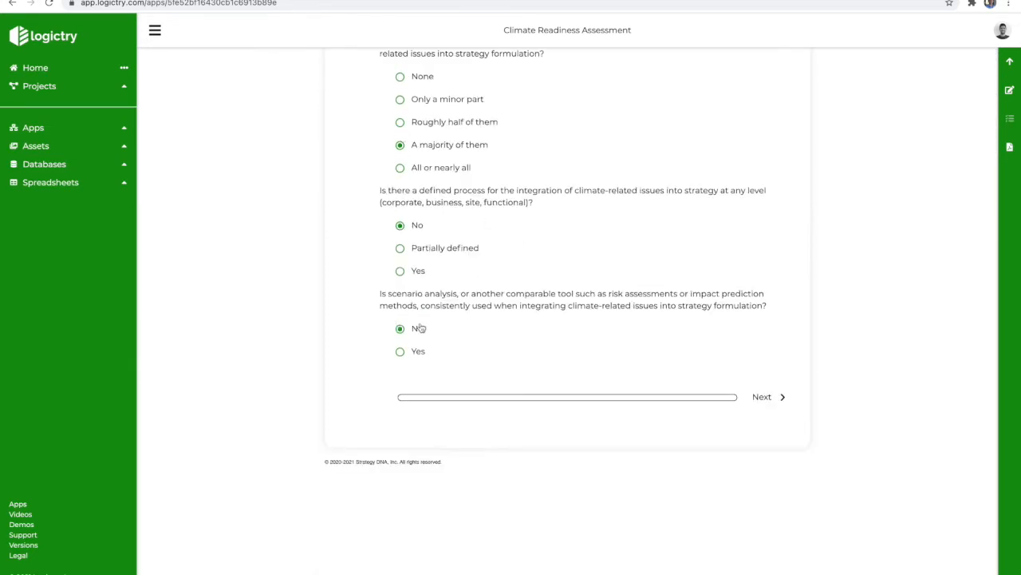
click(776, 398)
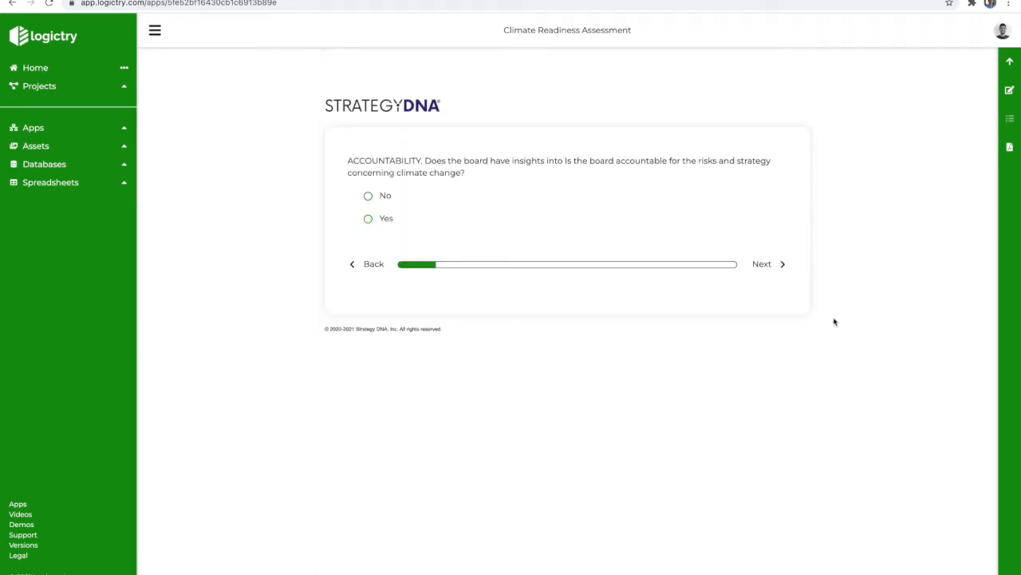
- Review the Climate Readiness results report, including the category scores and written feedback, and return to the apps list
click(1008, 151)
scroll(341, 257, down, 1)
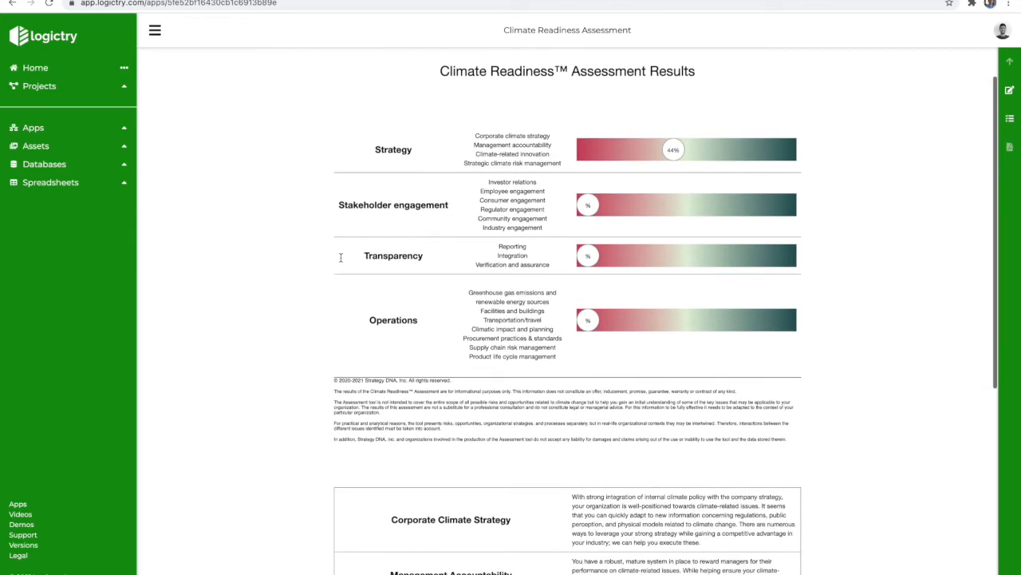
scroll(341, 257, up, 1)
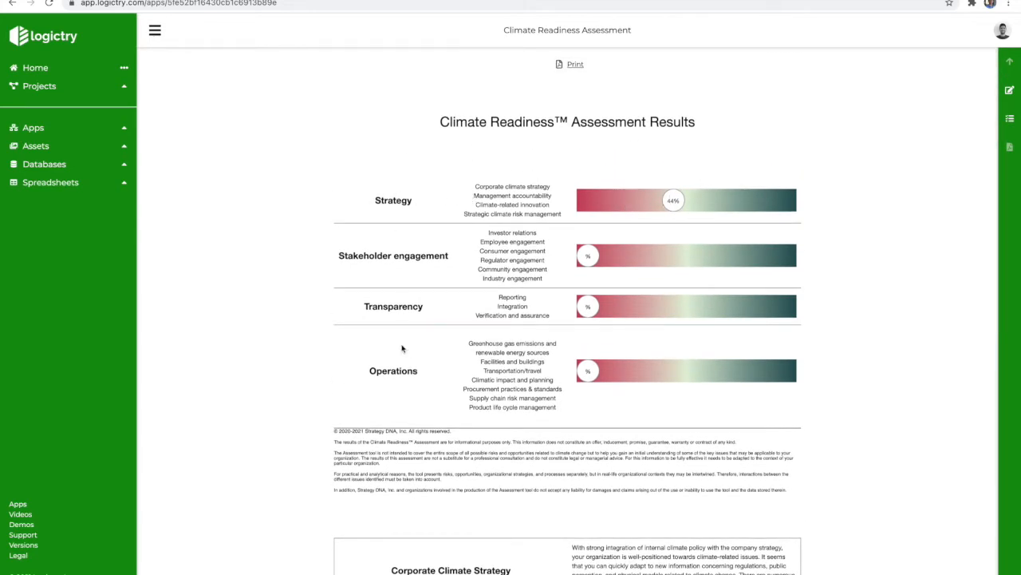
scroll(400, 352, down, 3)
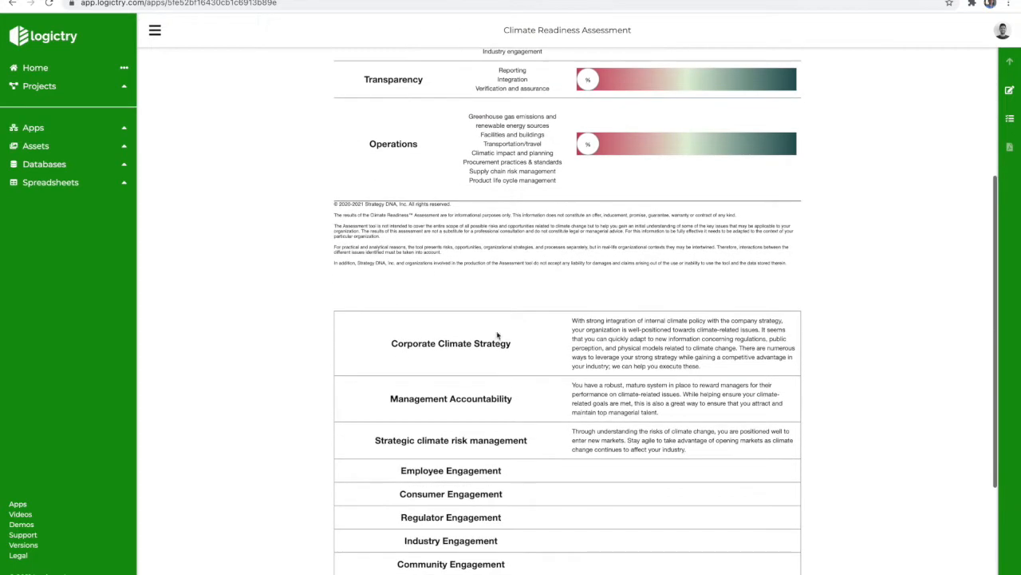
scroll(607, 336, down, 1)
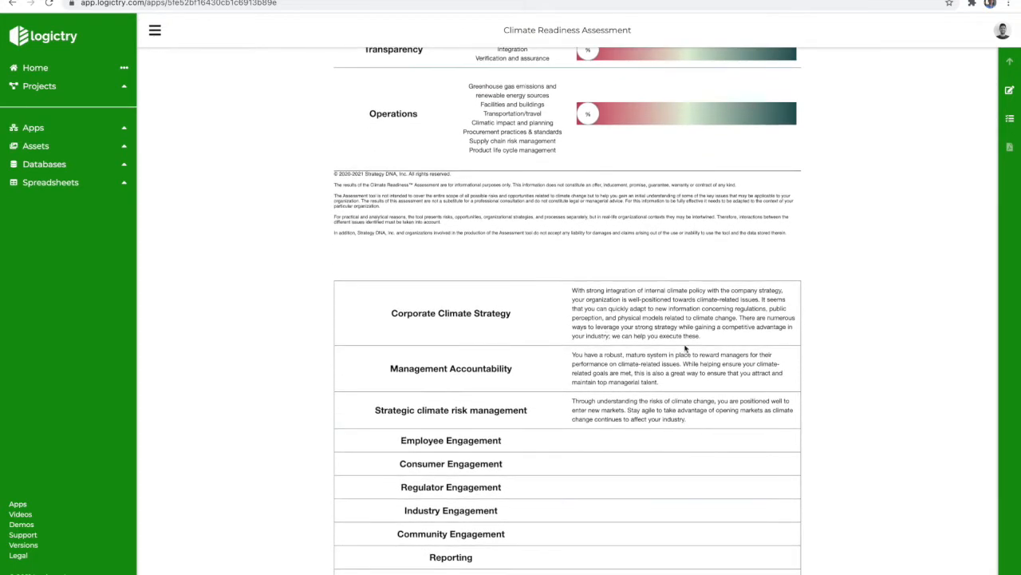
scroll(395, 445, down, 2)
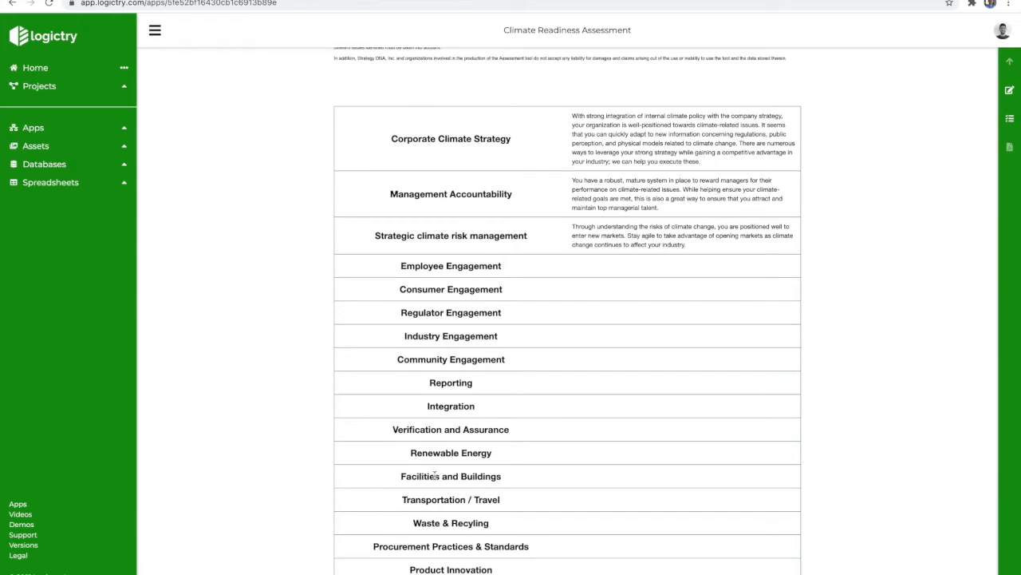
key(alt+Left)
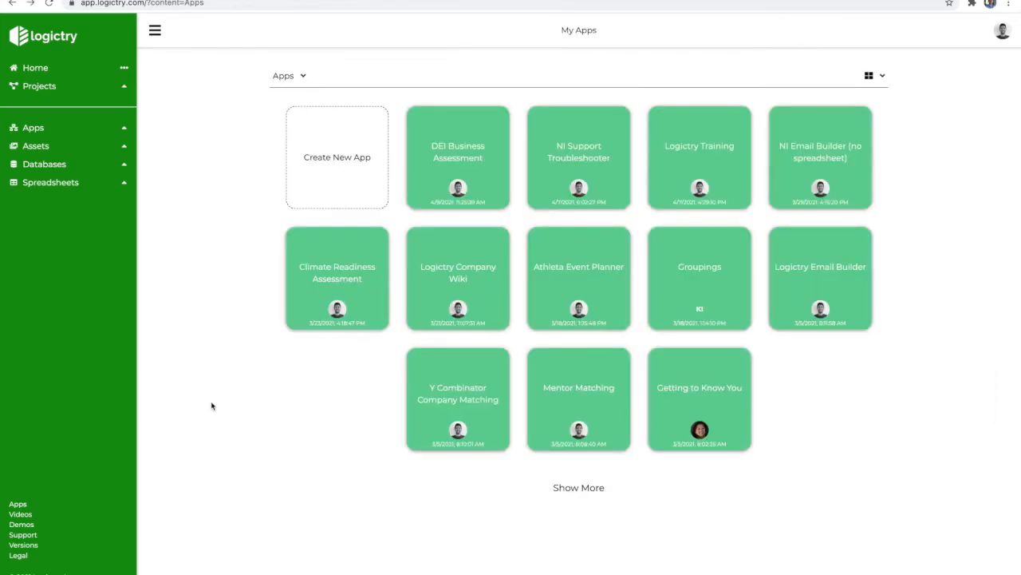
- Open the DEI Business Assessment, select Regional Manager and "DEI Manager, Director, or VP", and continue to the rating questions
mouse_move(456, 169)
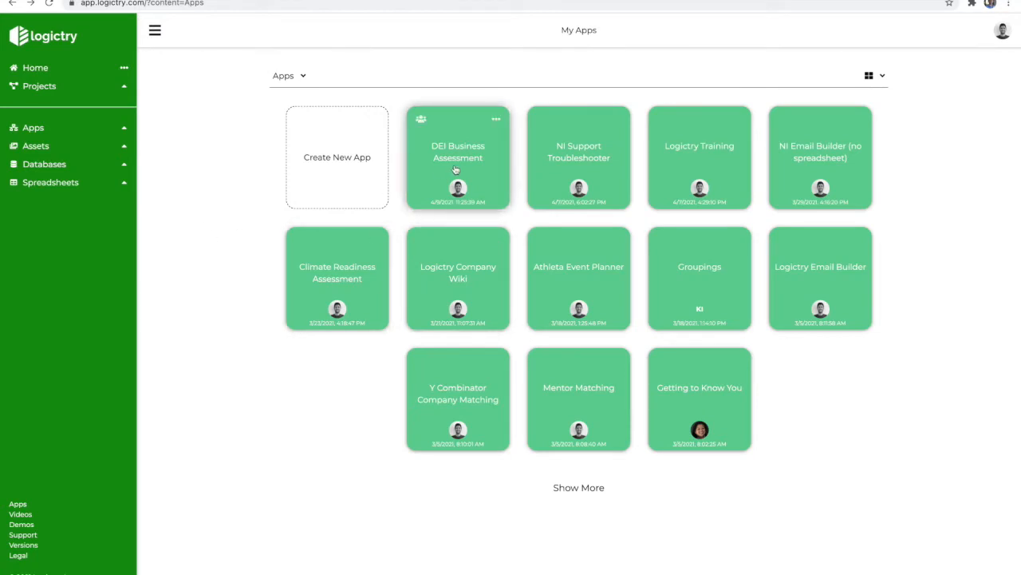
click(456, 169)
scroll(260, 238, down, 1)
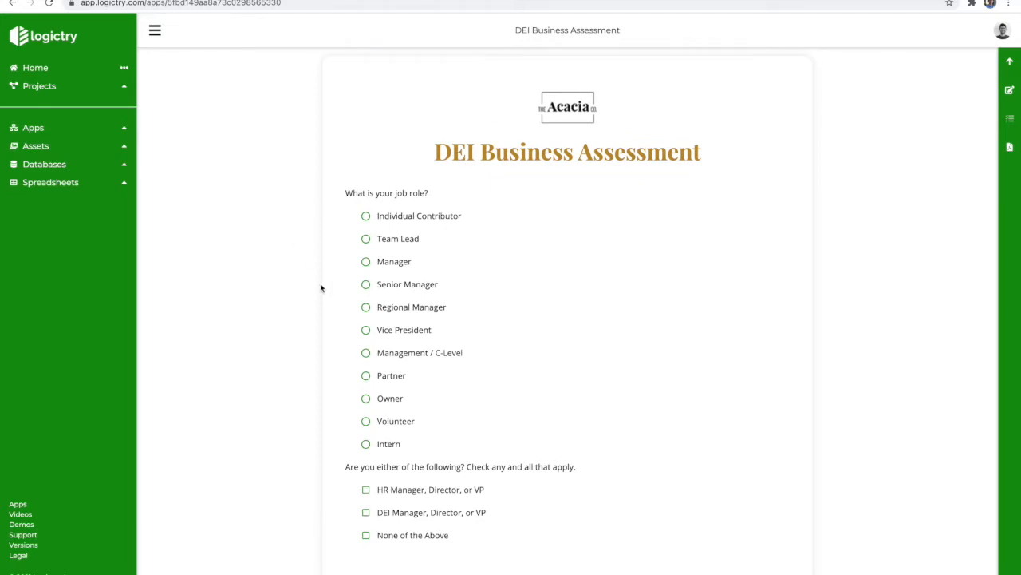
click(365, 307)
click(365, 511)
click(866, 569)
- Answer question 1 of the DEI Business Assessment with Neutral and question 2 with Agree
click(364, 353)
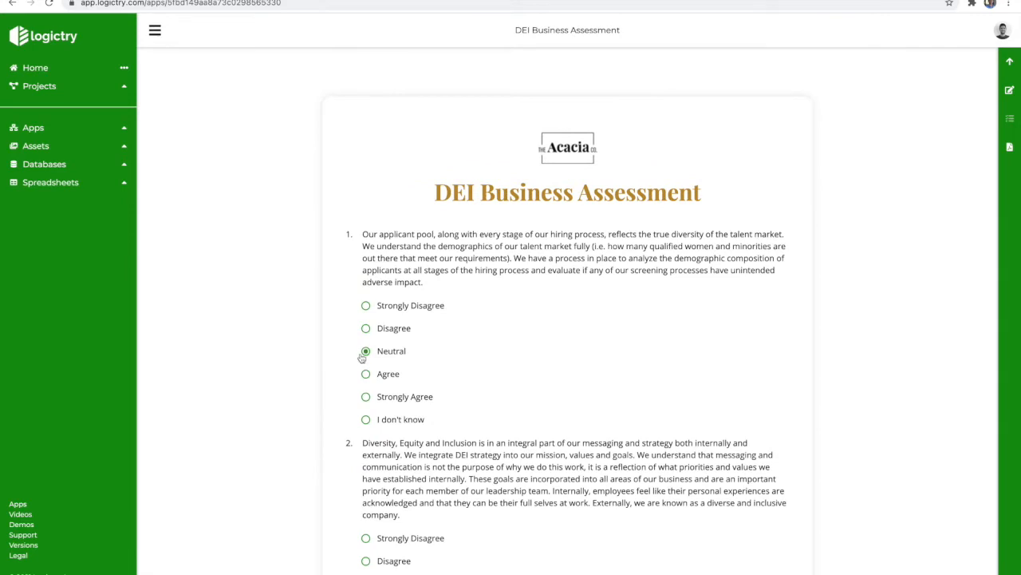
scroll(362, 358, down, 1)
scroll(443, 276, down, 1)
click(365, 454)
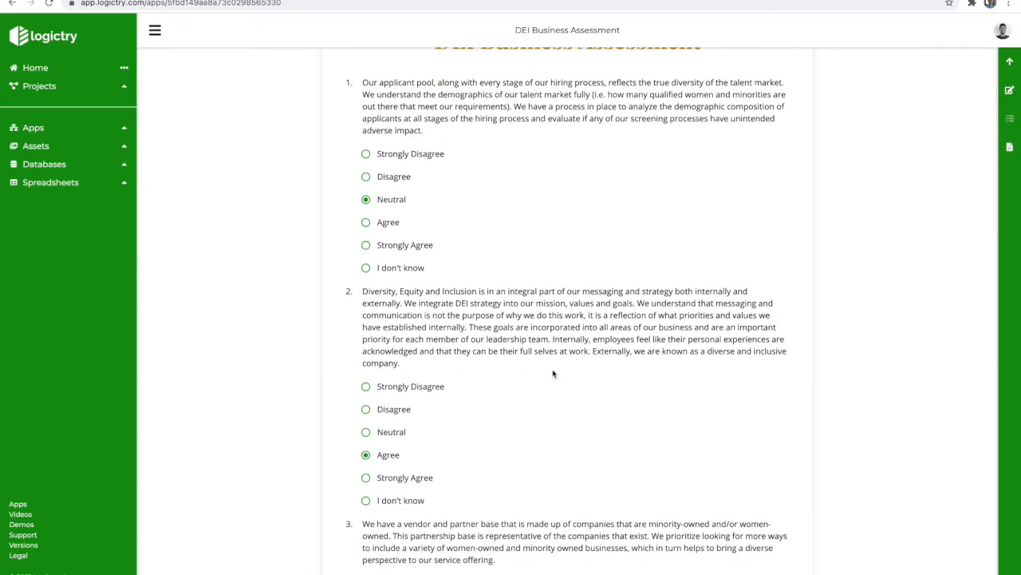
scroll(553, 373, down, 1)
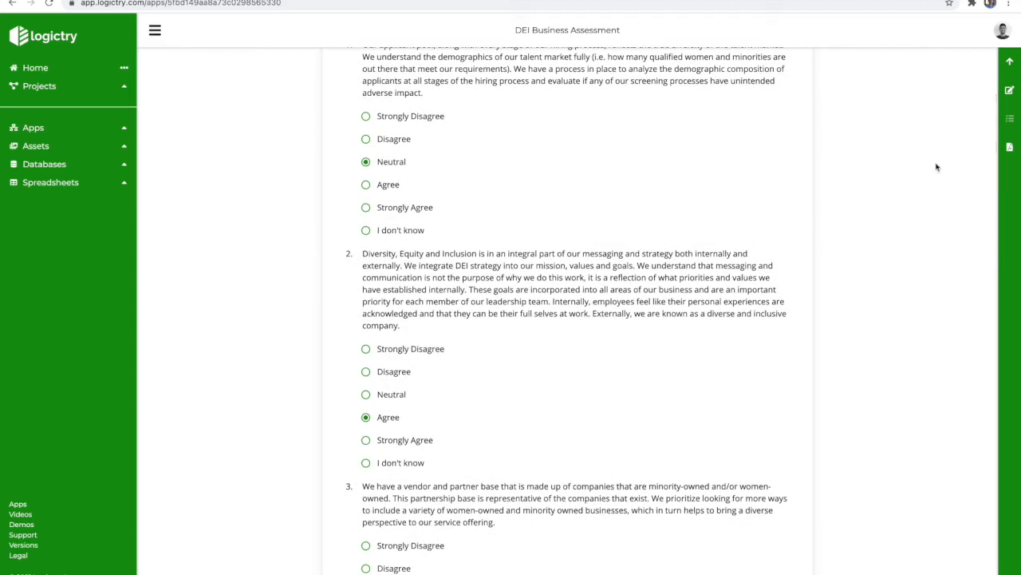
- Review the DEI results report, expand the "Conduct a job analysis for your open vacancies" recommendation, and return to the questions
click(1012, 149)
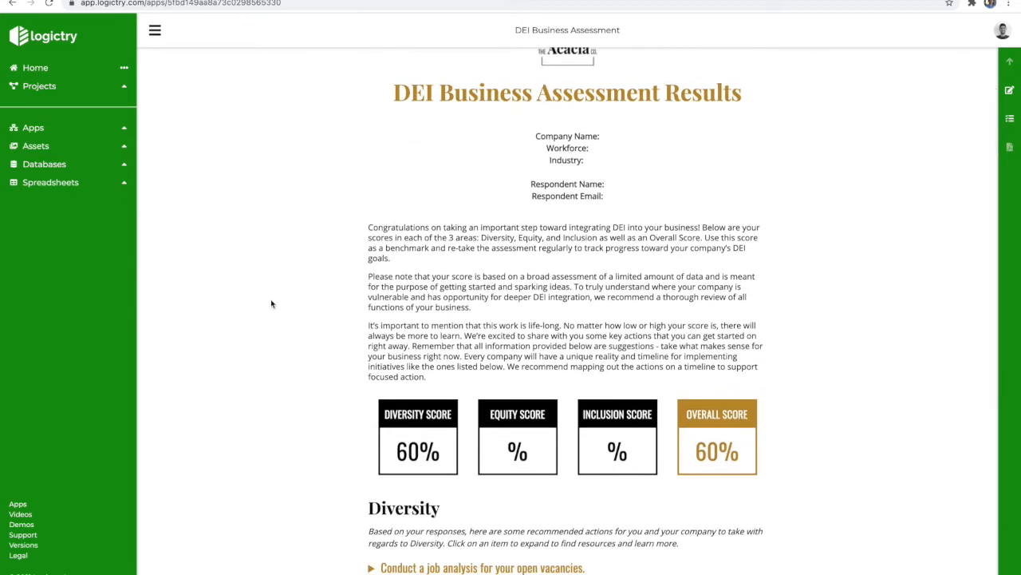
scroll(421, 438, down, 1)
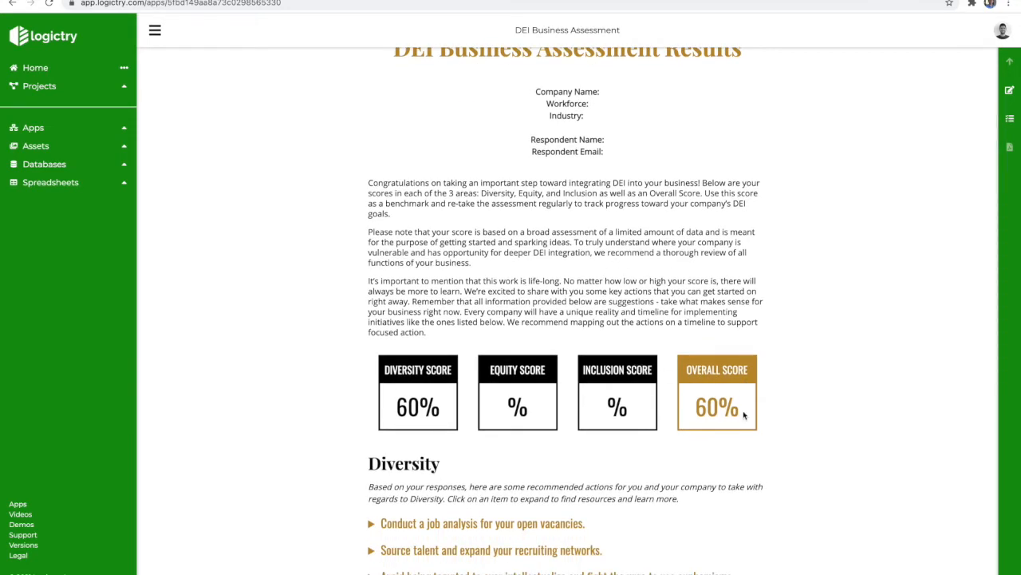
scroll(744, 415, down, 1)
scroll(745, 415, down, 4)
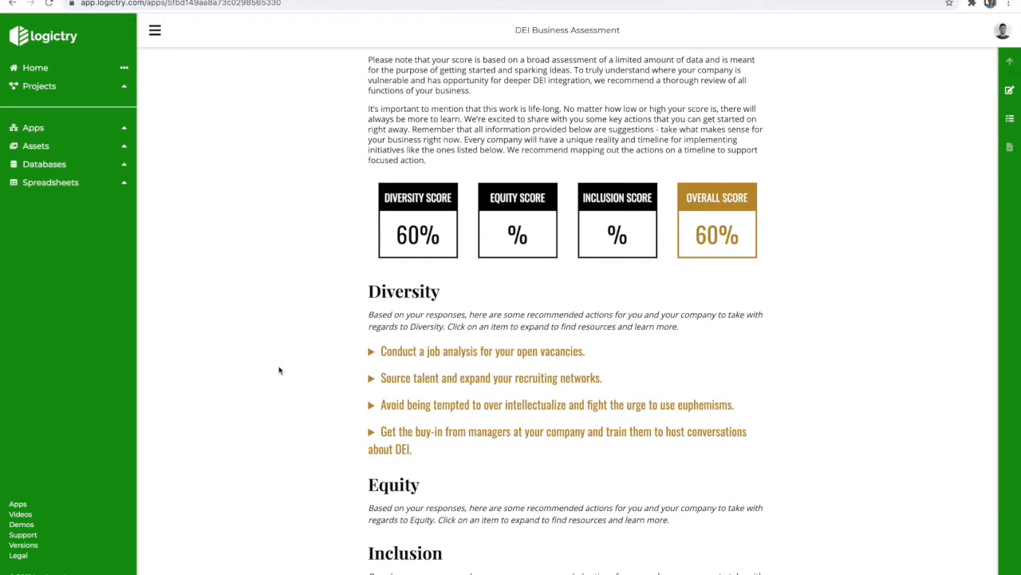
click(372, 351)
scroll(314, 384, down, 3)
scroll(314, 383, down, 1)
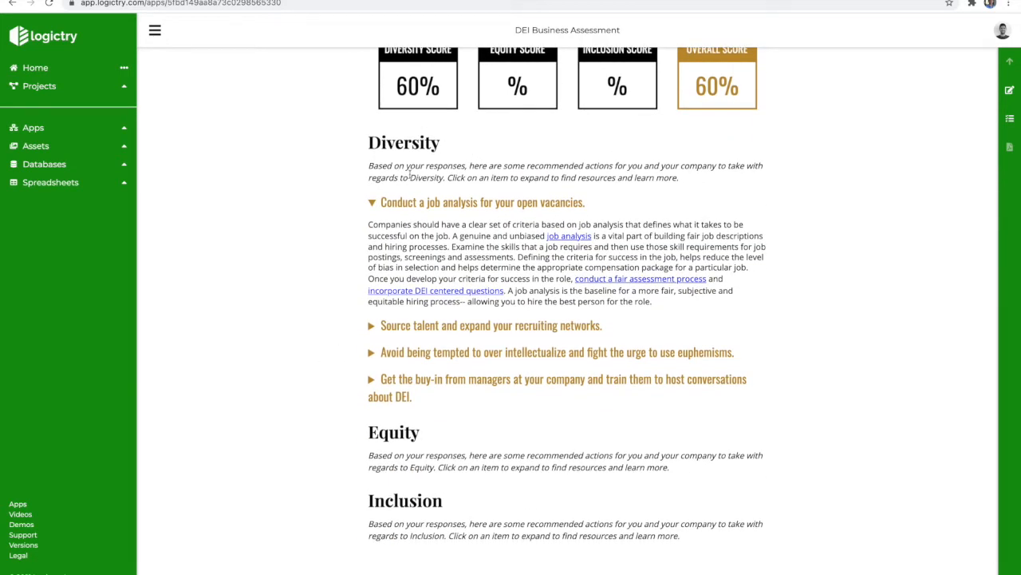
scroll(274, 394, down, 1)
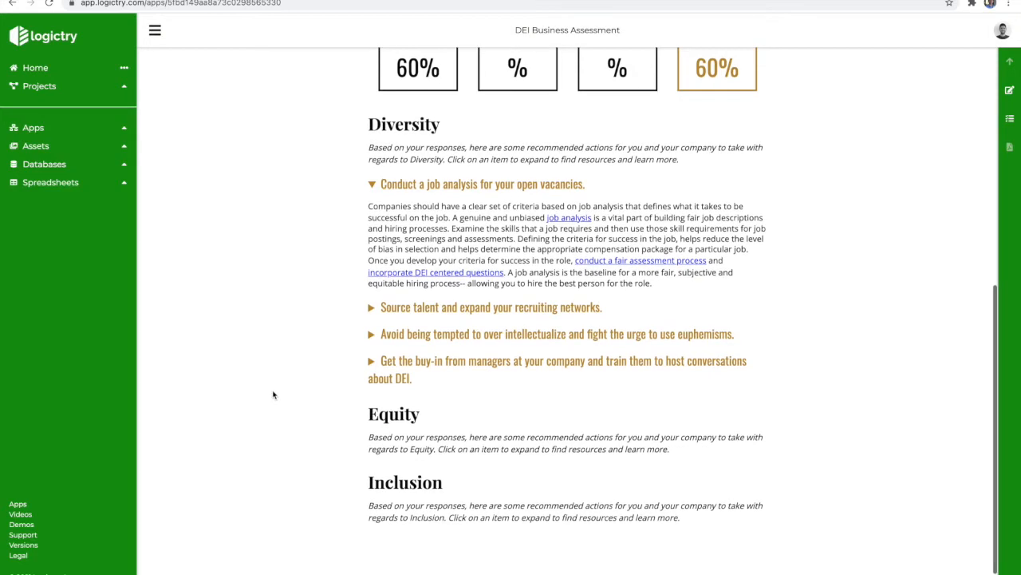
click(1011, 118)
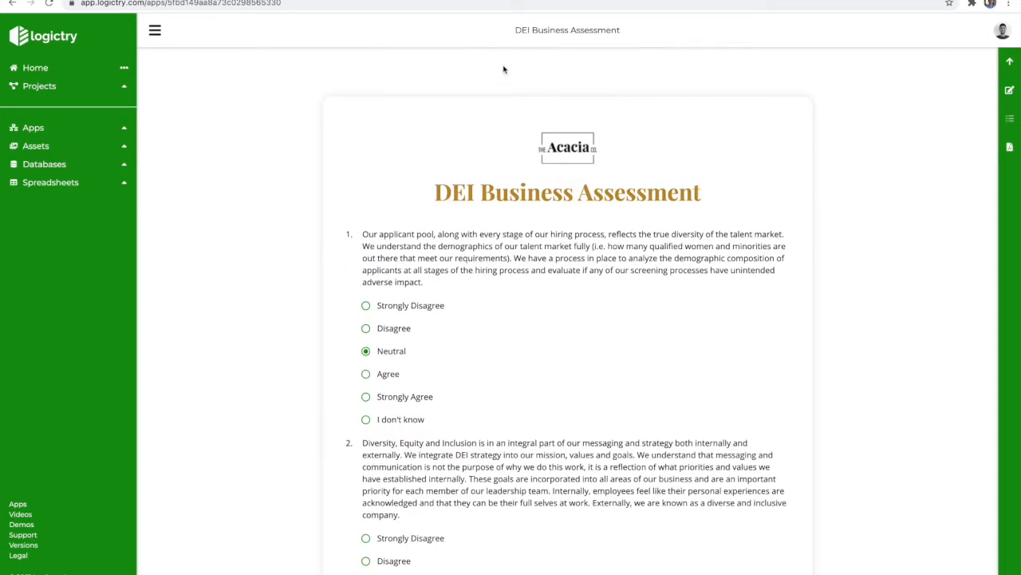
- Open theacaciacompany.com/assessment in a new browser tab and look through the embedded DEI Business Assessment
key(ctrl+t)
text(the)
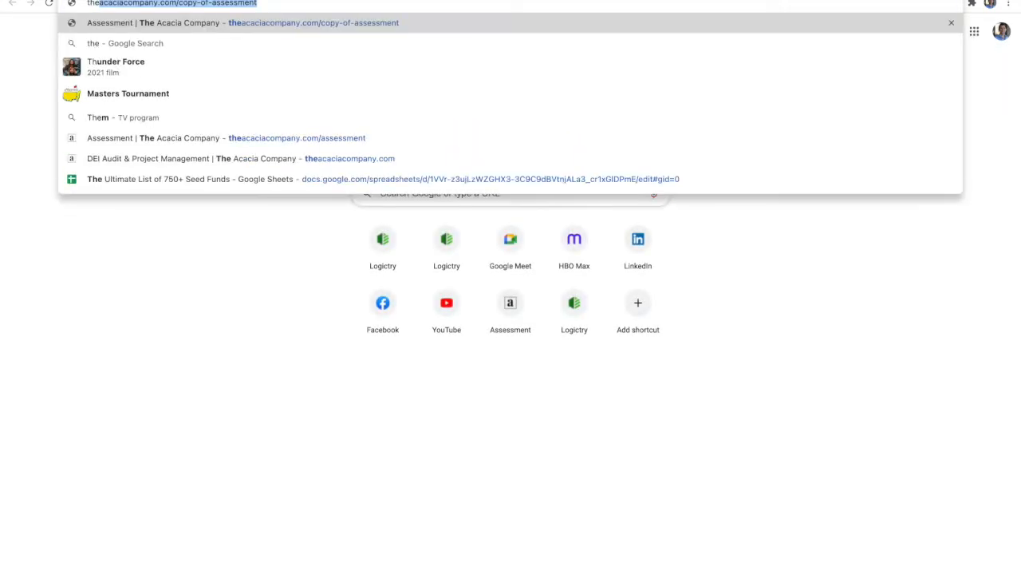
click(254, 132)
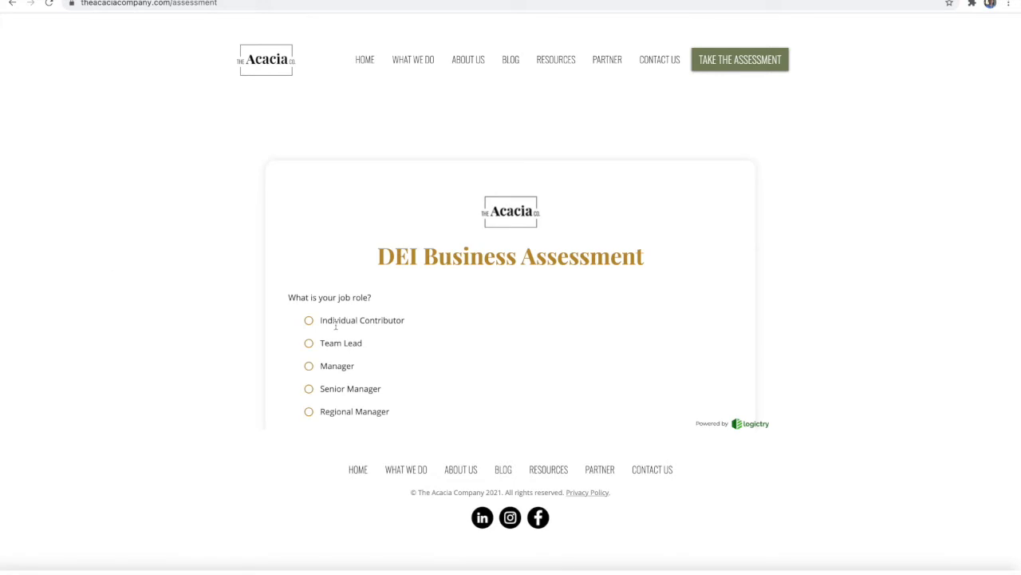
scroll(335, 325, down, 5)
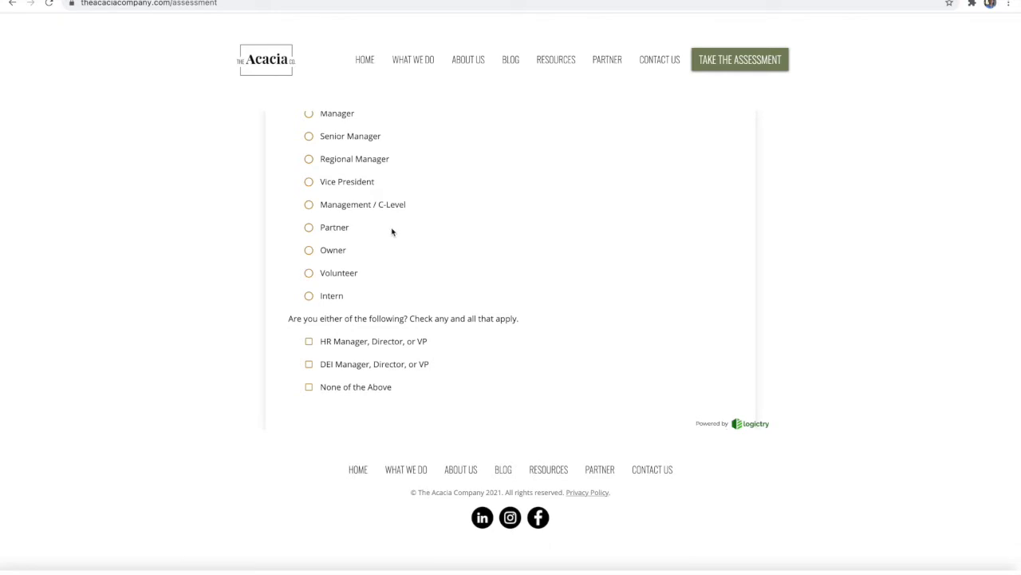
- Switch to the localhost Logictry tab, create a blank app, and title it "Ability to Ski Assessment"
click(433, 0)
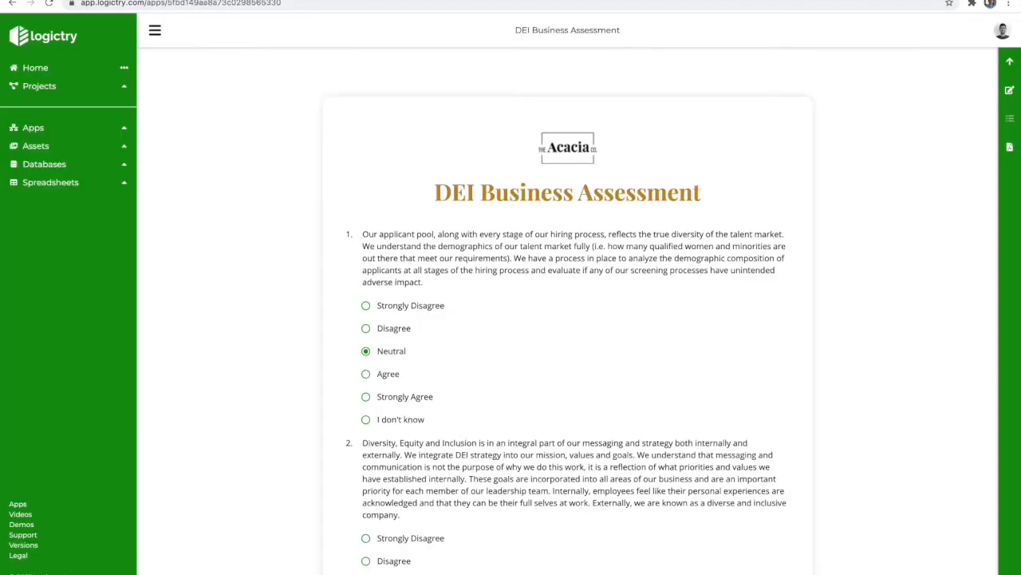
click(212, 0)
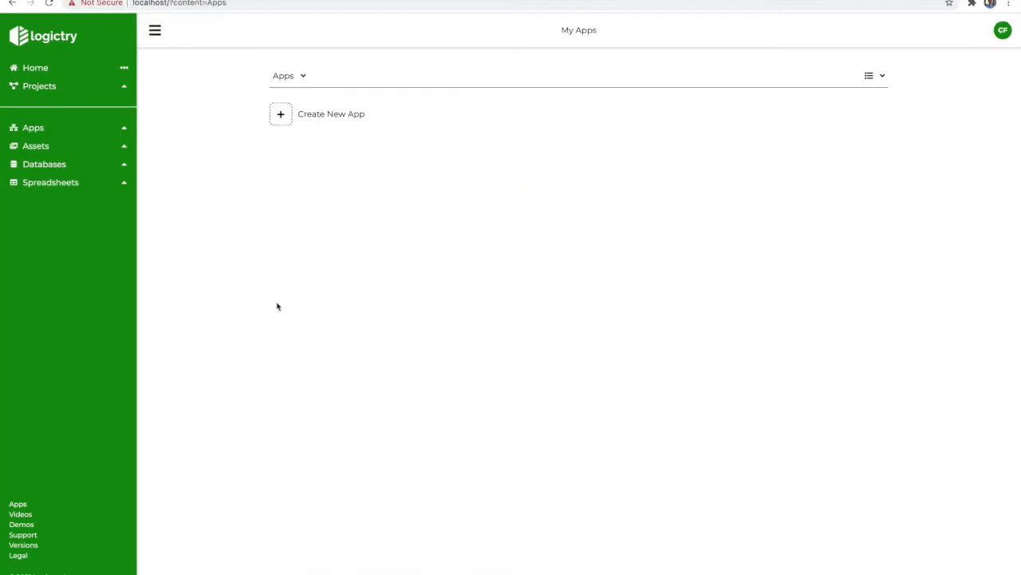
click(306, 118)
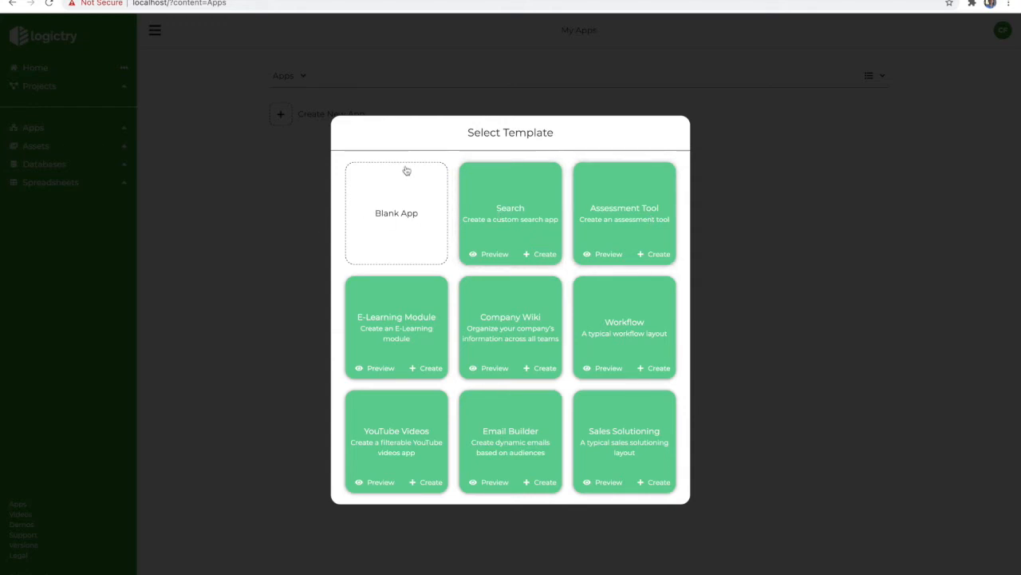
click(403, 192)
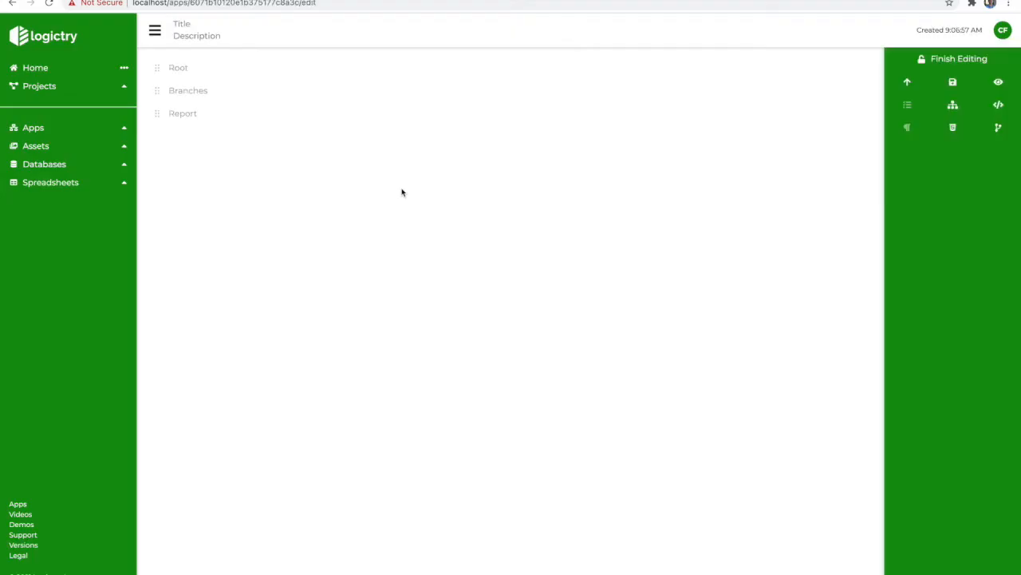
click(192, 24)
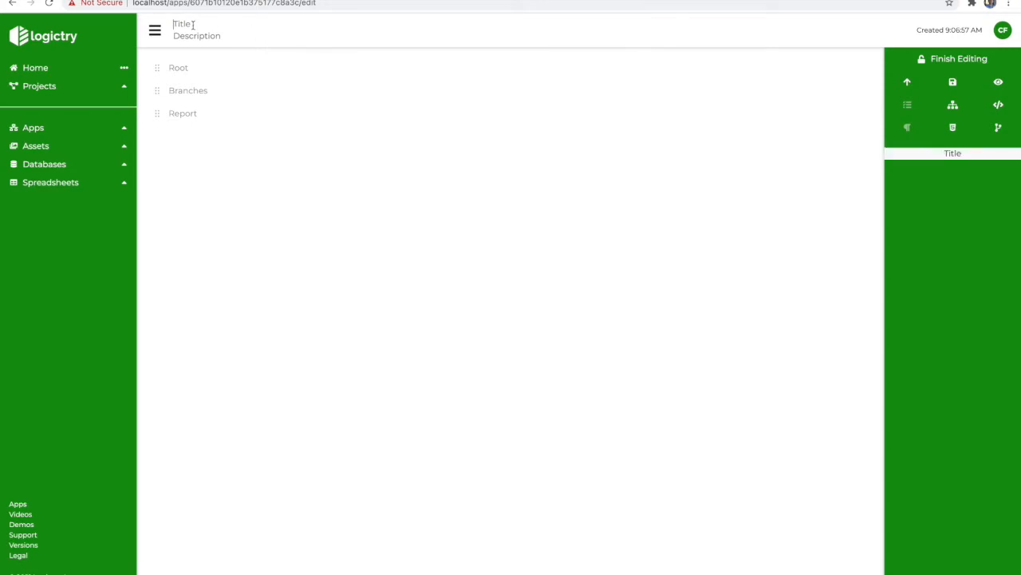
text(Ability to Ski Assessment)
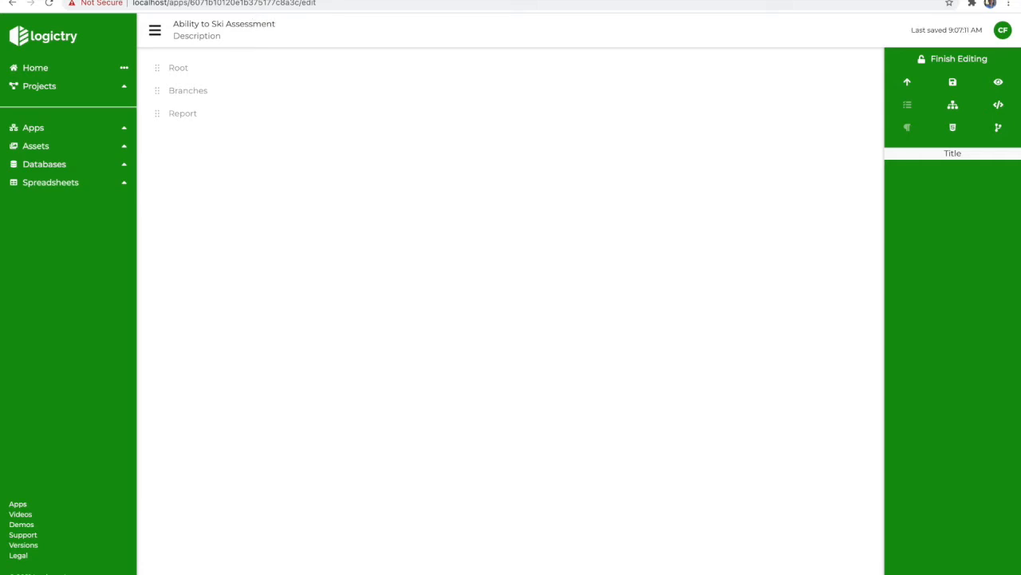
- Add a CalculationLogic element under Root and nest a Question inside it
click(178, 67)
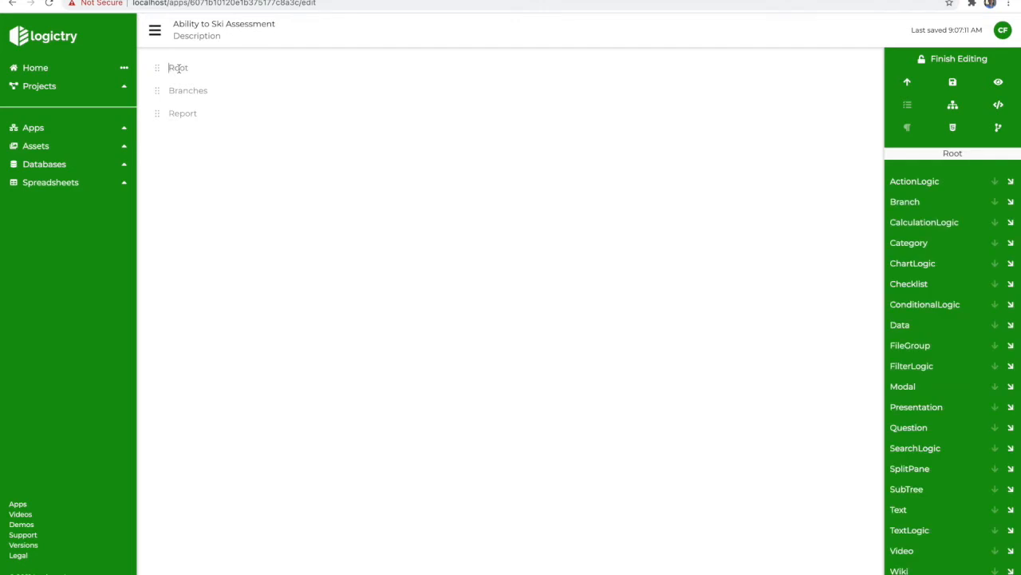
click(1011, 222)
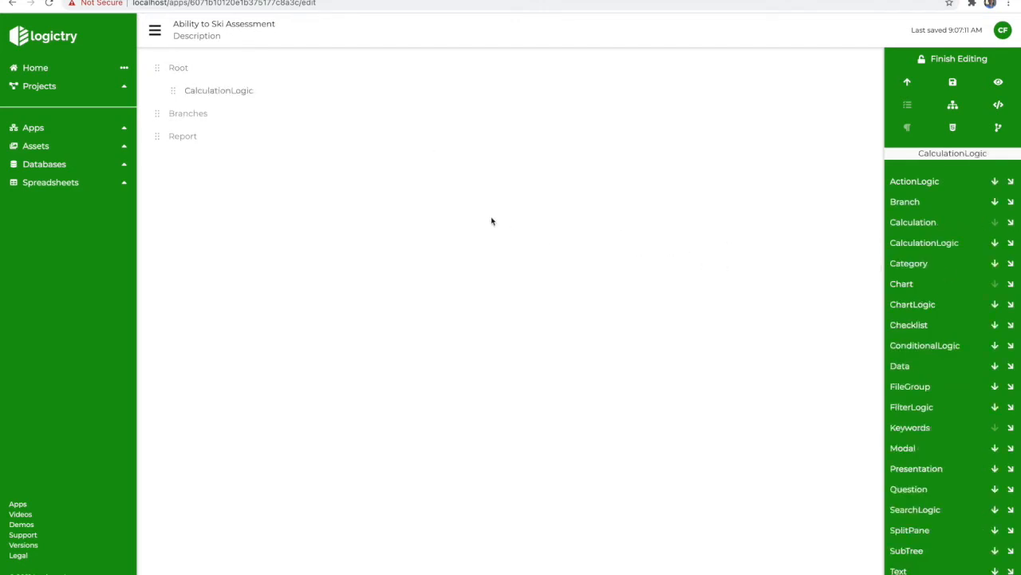
click(1011, 492)
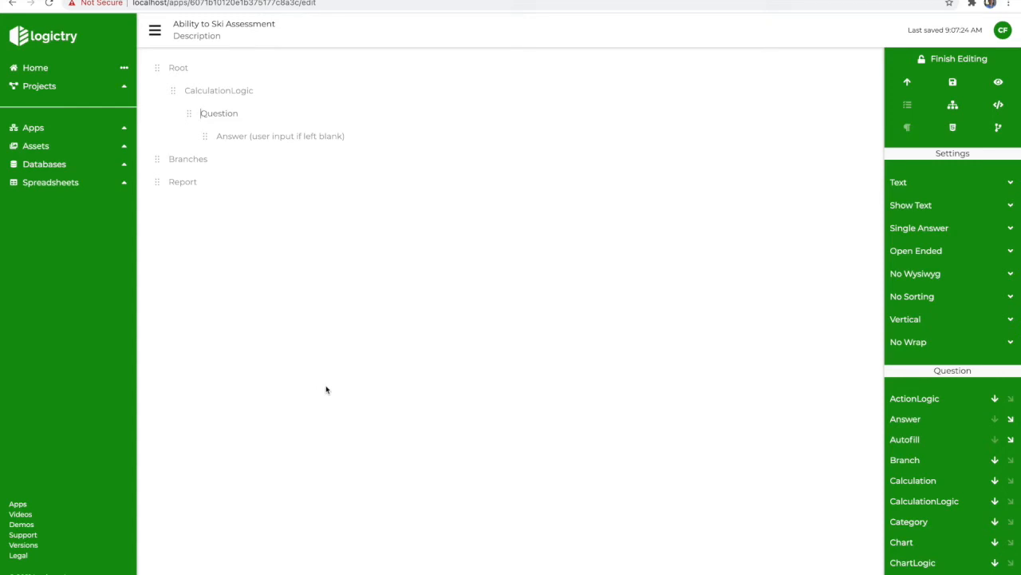
- Fill in the nested question as "Have you been skiing?" with the answers "No" and "Yes"
text(Have you been skiing?)
key(Return)
text(No)
key(Return)
text(Yes)
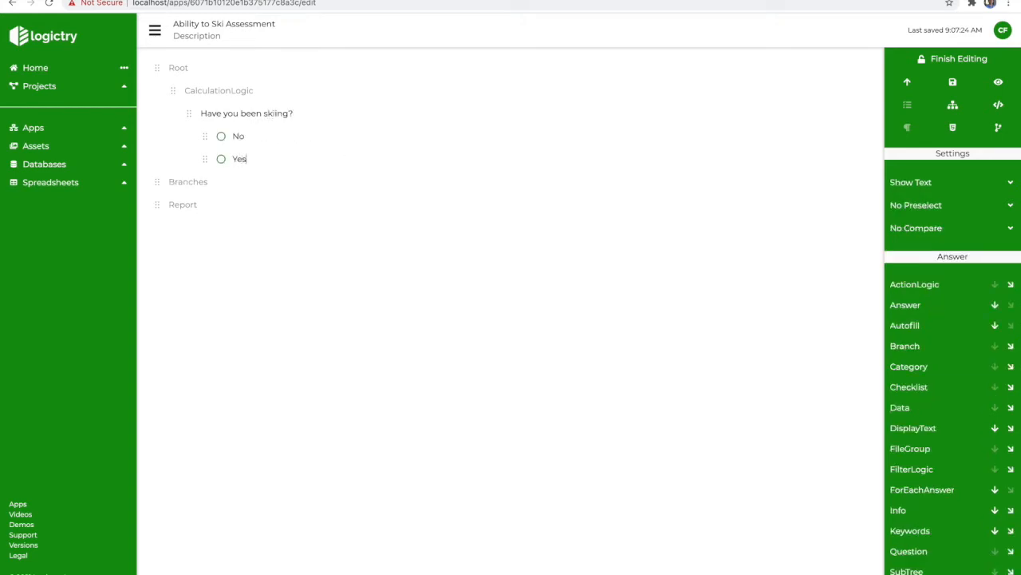
- Preview the app, try the No and Yes answers, and return to editing
click(1004, 85)
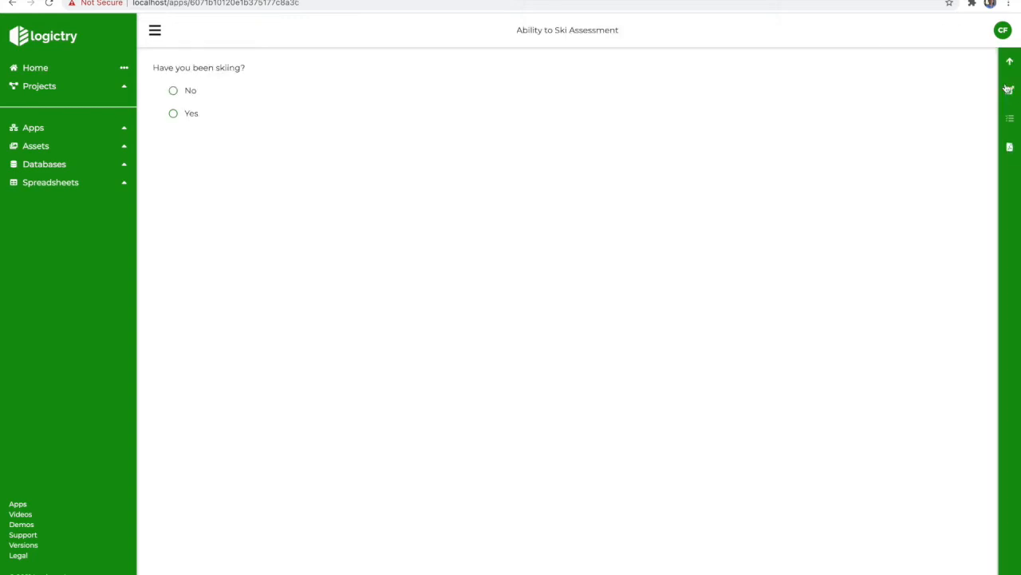
click(172, 92)
click(174, 116)
click(174, 91)
click(1009, 95)
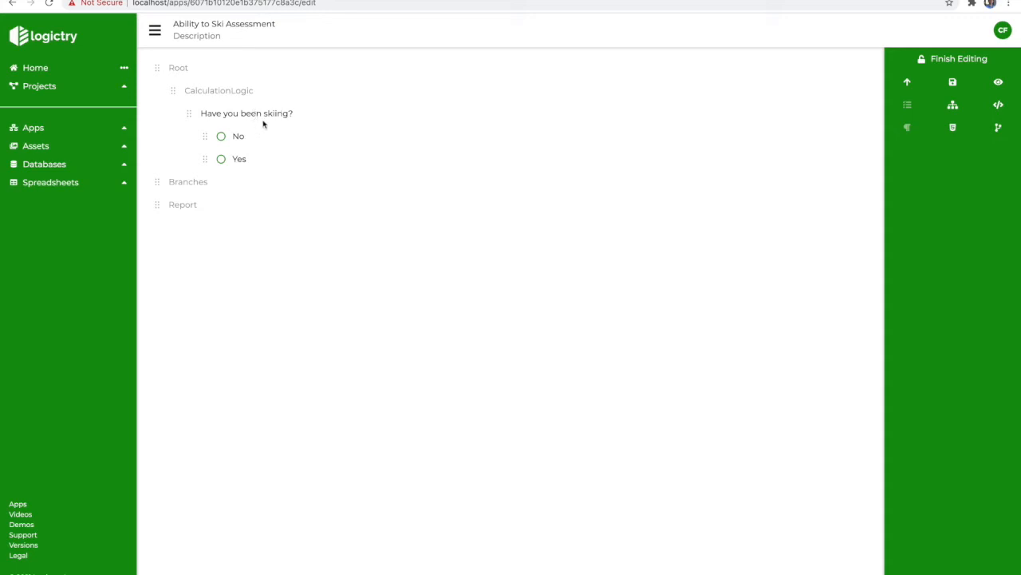
- Rename the skiing question to "Q1" and nest a DisplayText reading "Have you been skiing?" in it
click(308, 115)
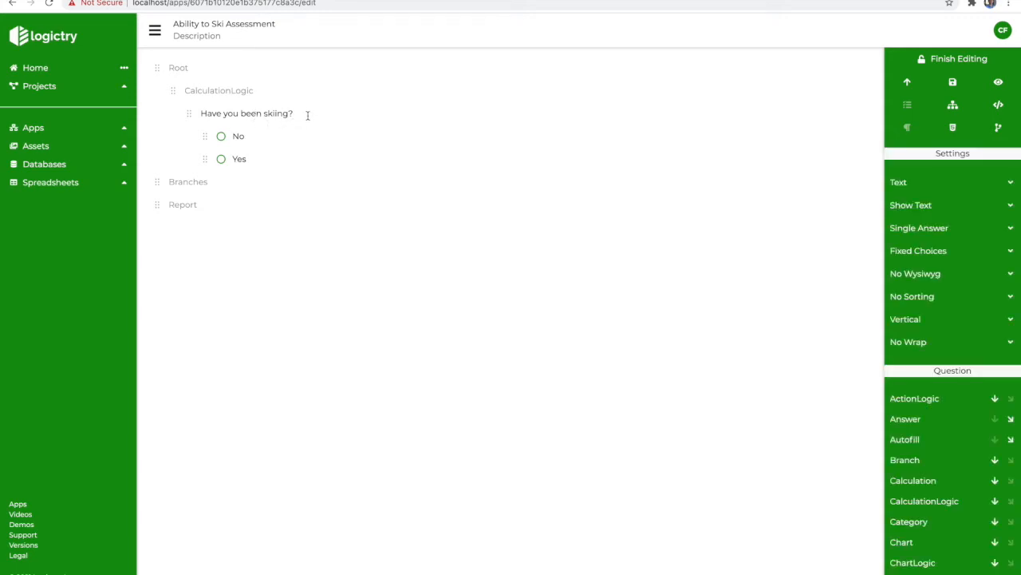
key(ctrl+a)
text(Q1)
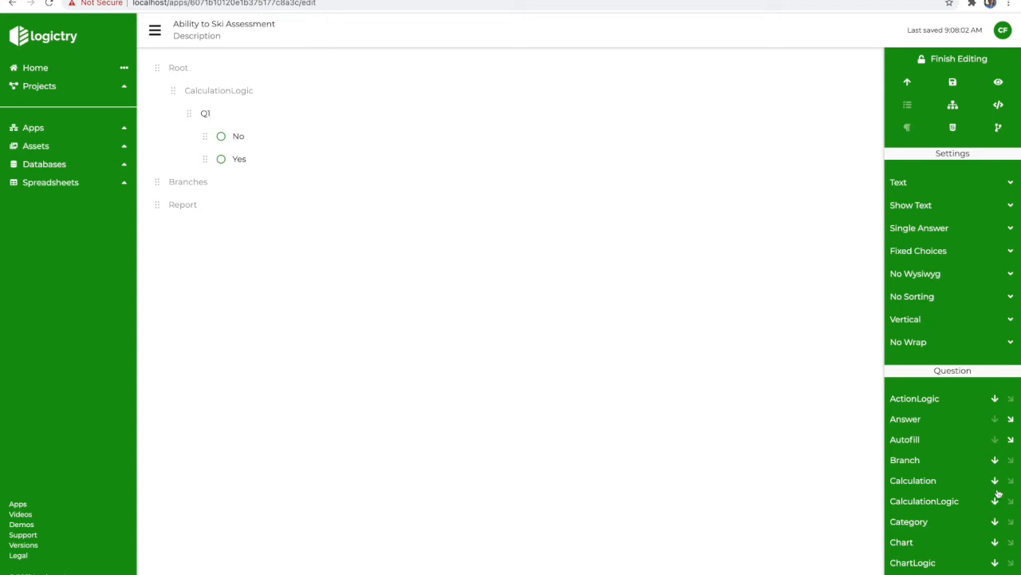
scroll(994, 488, down, 2)
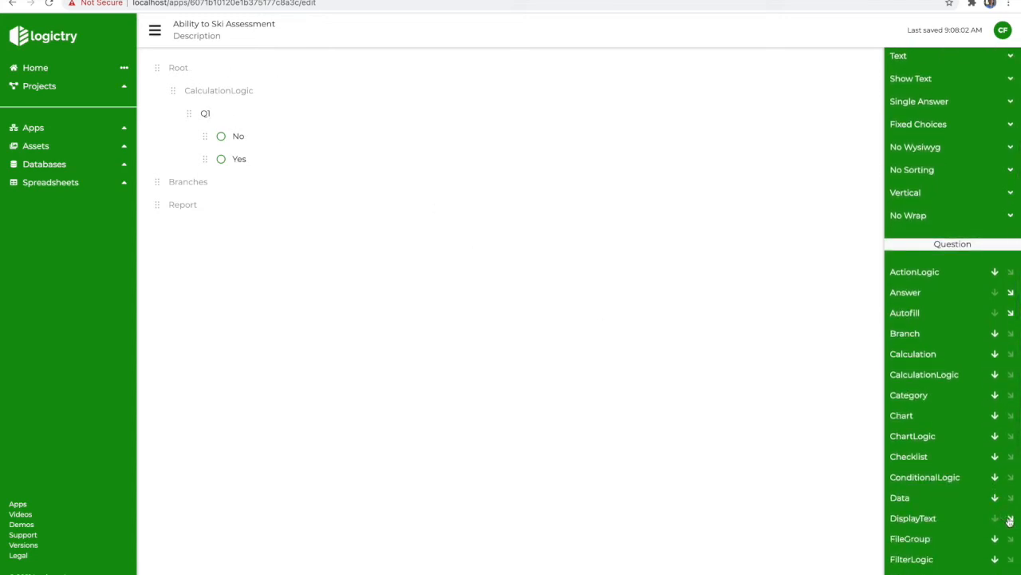
click(1009, 519)
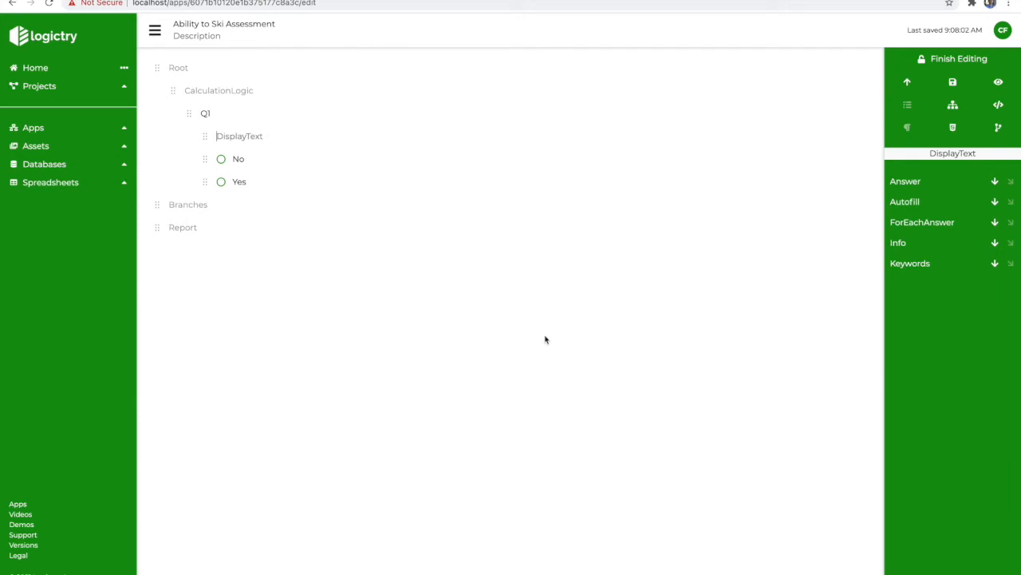
text(Have you)
text(been skiing?)
- Replace Q1's "No" answer with the score 0 and its "Yes" answer with the score 5
drag(259, 159, 228, 160)
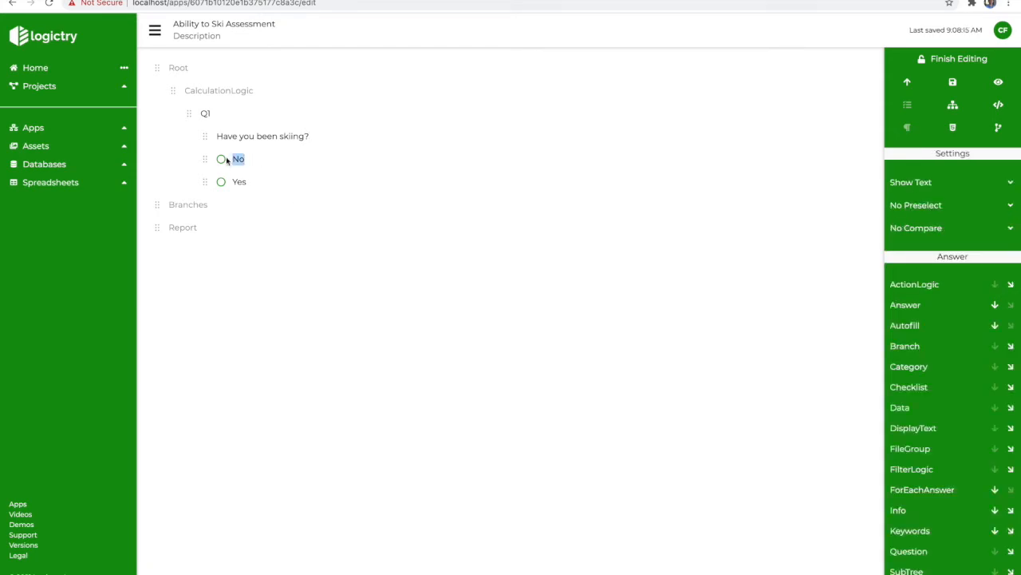
text(0)
double_click(245, 182)
text(5)
- Nest the DisplayText "No" under answer 0 and "Yes" under answer 5, and check the result in the preview
click(238, 158)
click(1010, 428)
text(No)
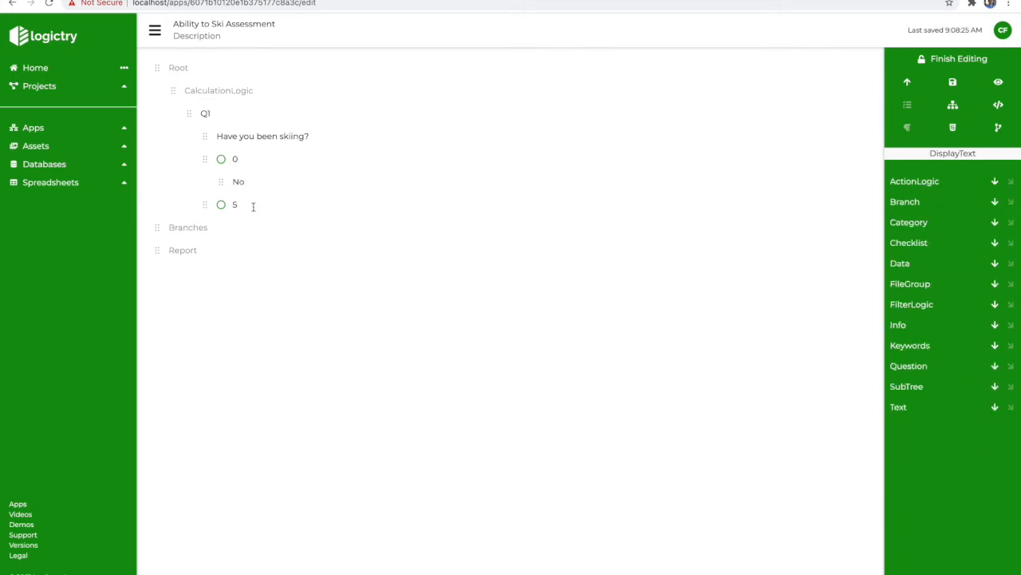
click(252, 205)
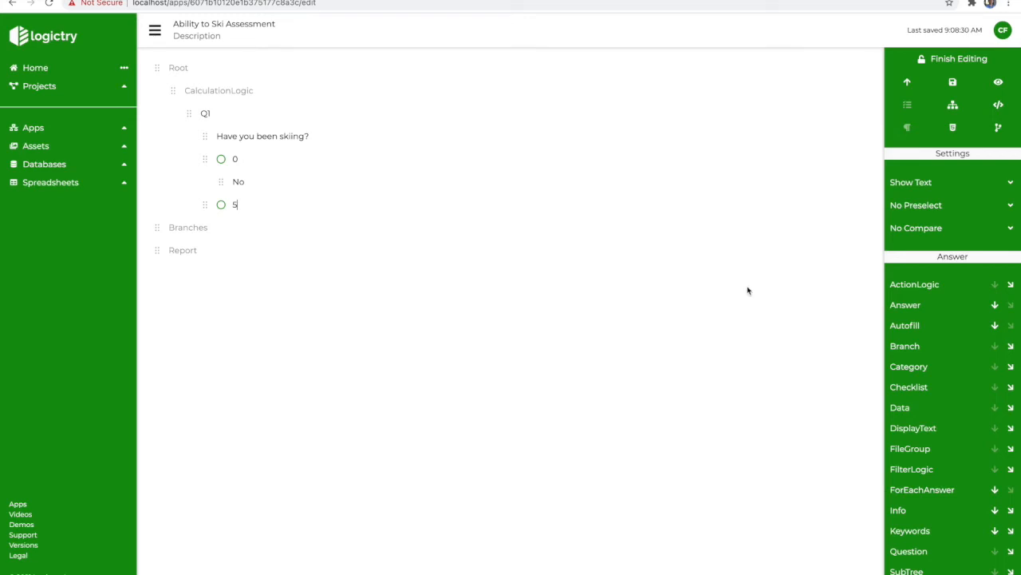
click(1010, 428)
text(Yes)
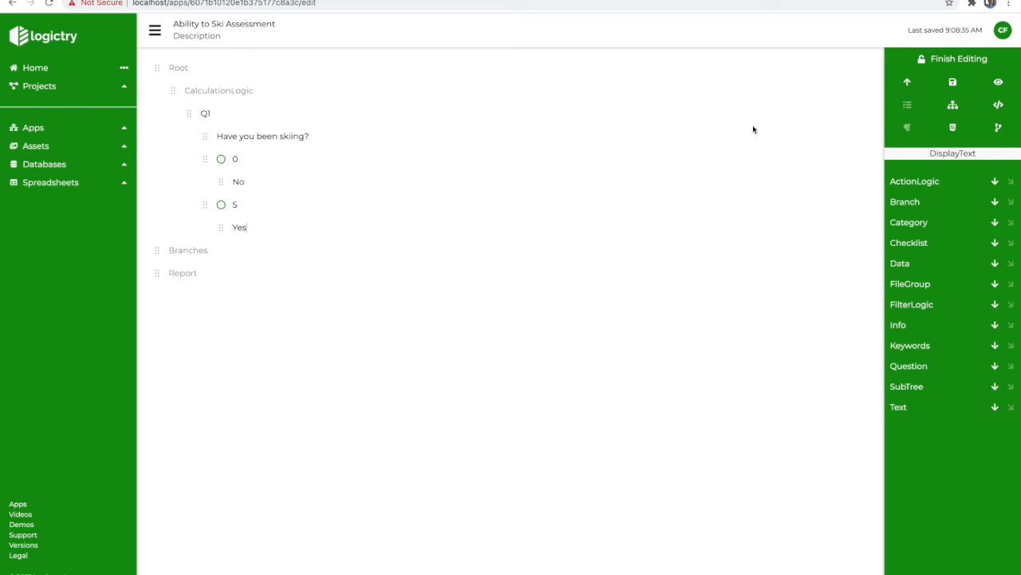
click(997, 82)
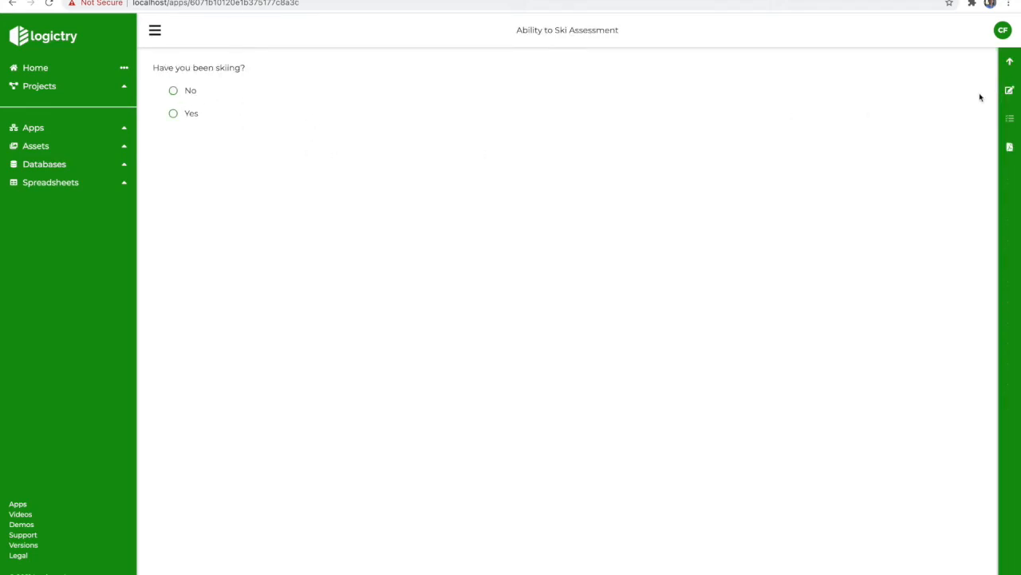
click(1007, 93)
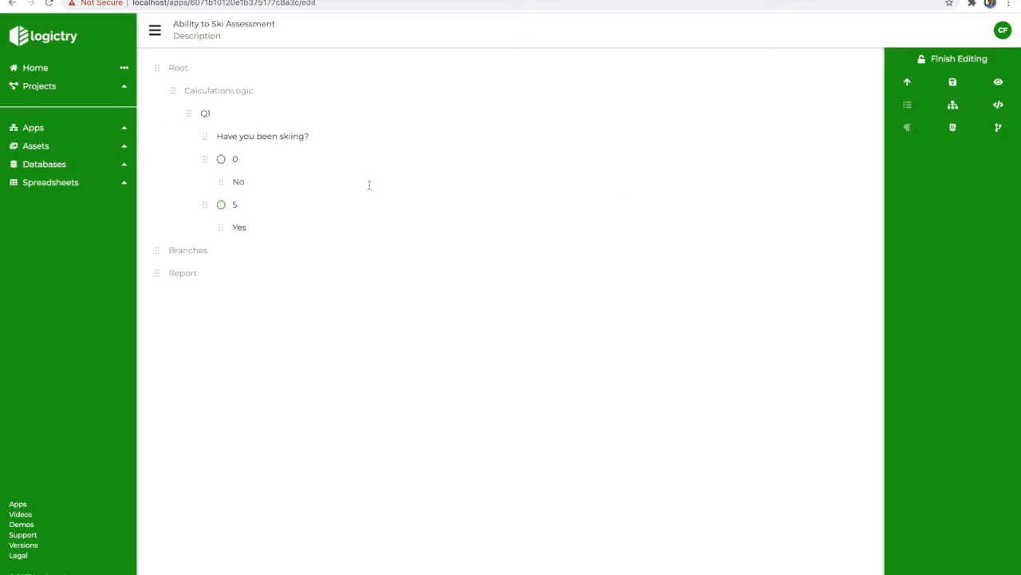
- Nest a question "Q2" under Q1's answer 5 with the DisplayText "How many times have you been skiing?"
click(240, 207)
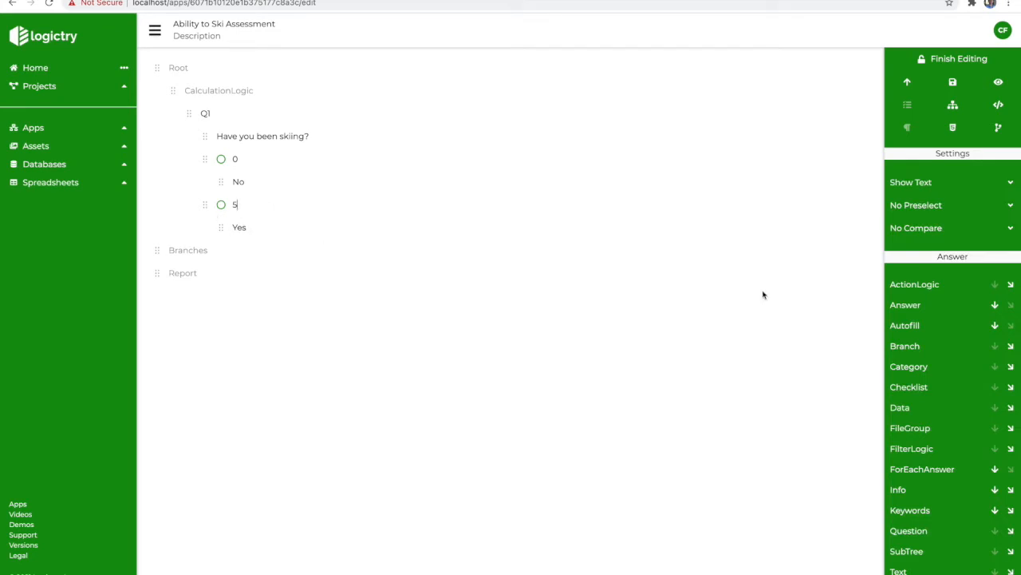
click(1012, 533)
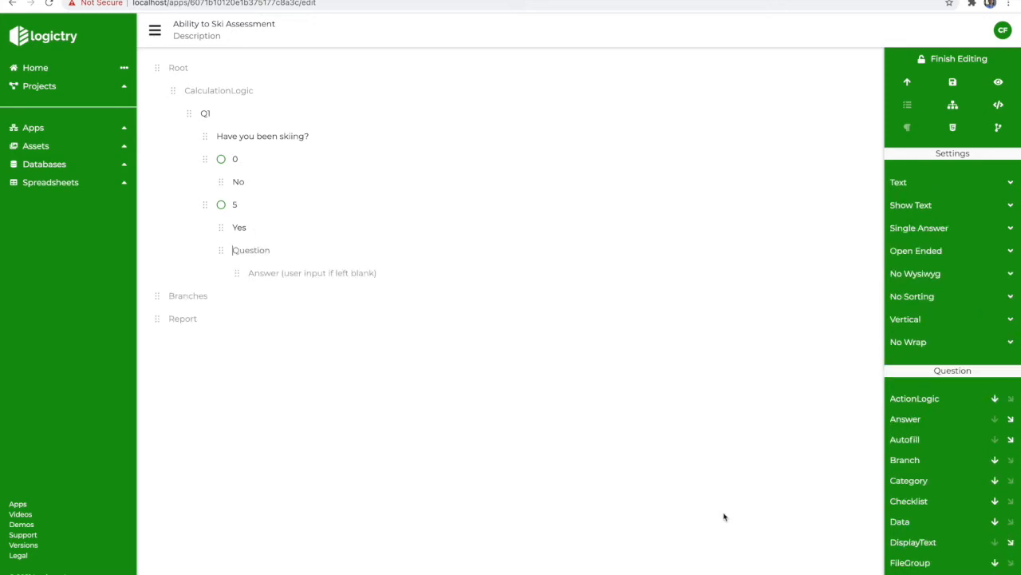
text(Q2)
click(1011, 542)
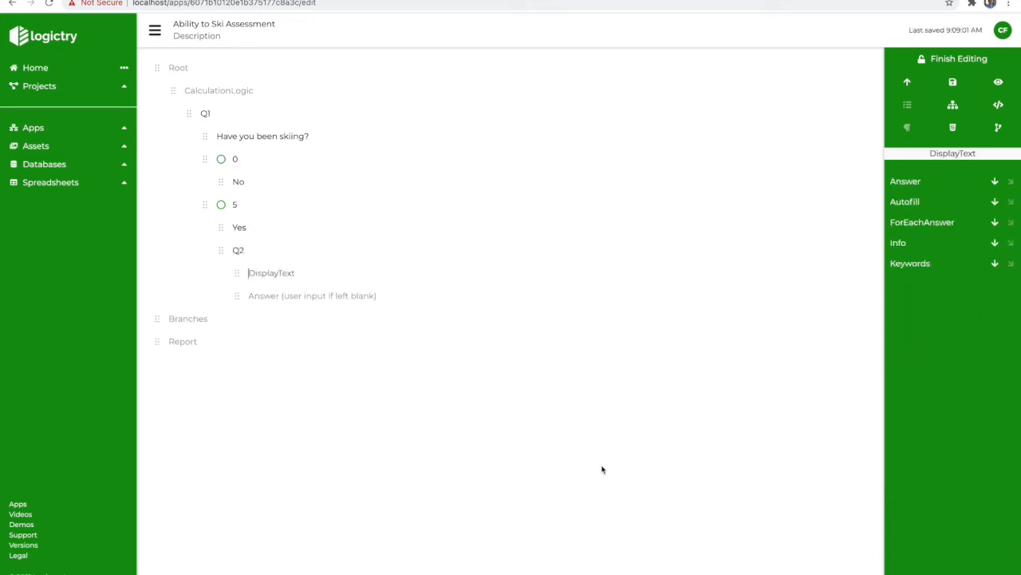
text(How many times have you been skiing?)
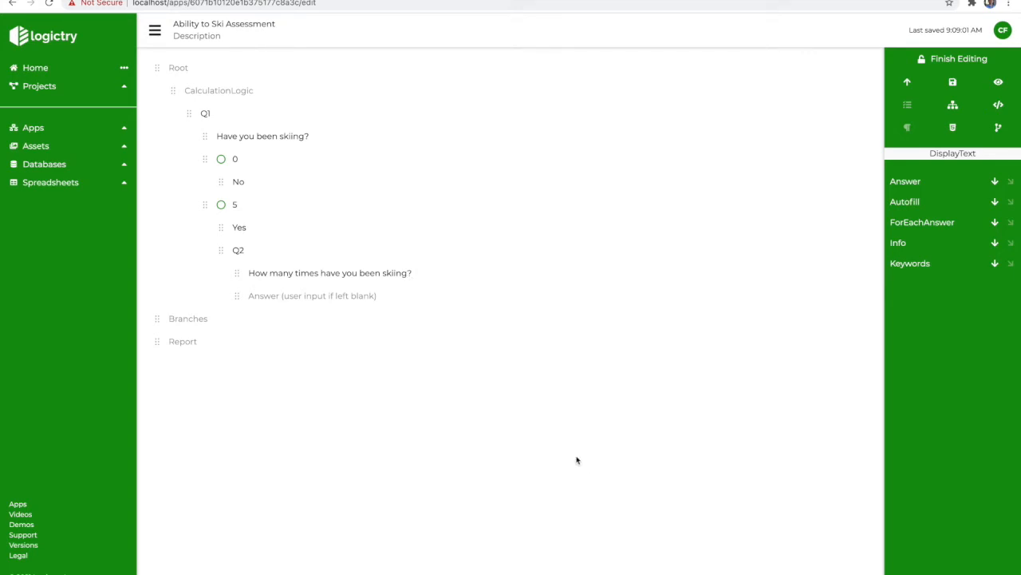
- Give Q2 three answers with the scores 1, 3 and 5
click(264, 295)
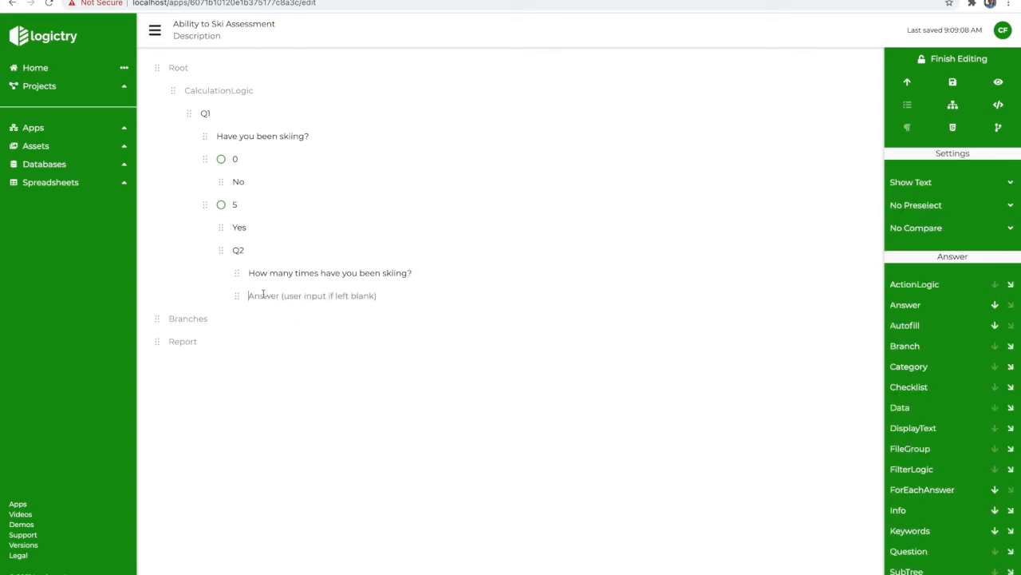
text(1)
key(Return)
text(3)
key(Return)
text(5)
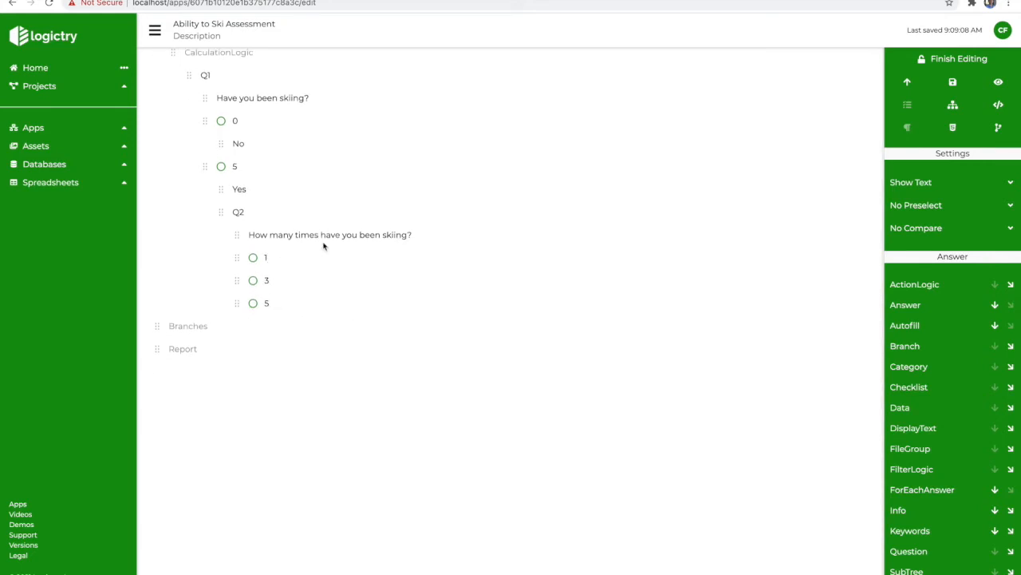
- Nest DisplayTexts under Q2's answers: "Less than 5 times" for 1, "Between 5 and 10 times" for 3, "More than 10 times" for 5
click(1010, 428)
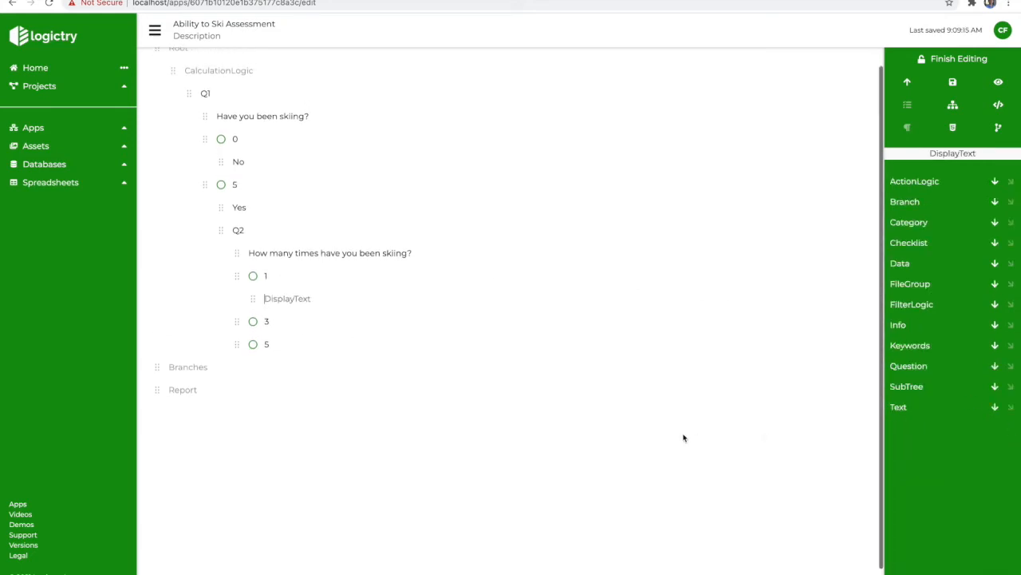
text(Less than 5 times)
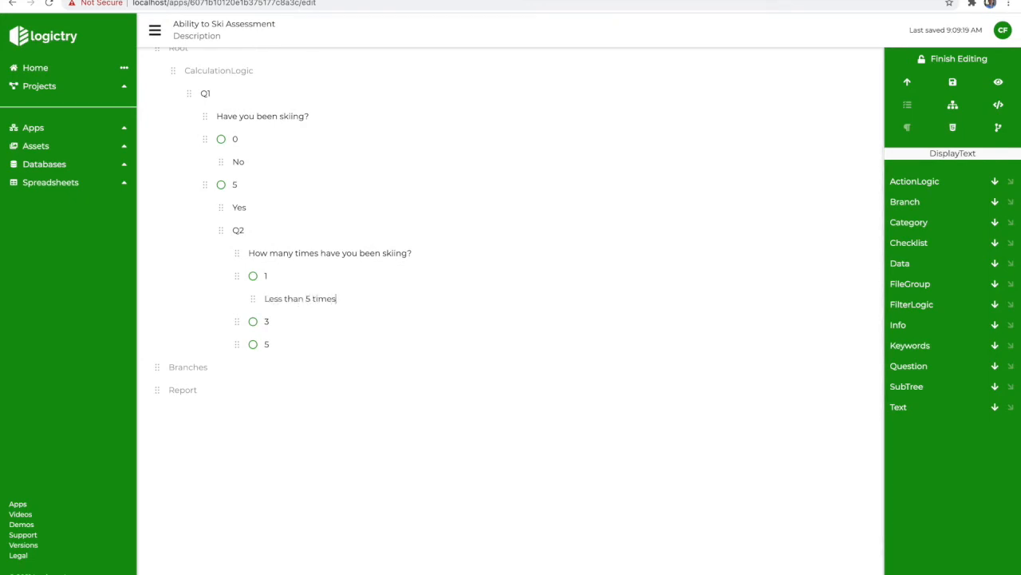
click(340, 322)
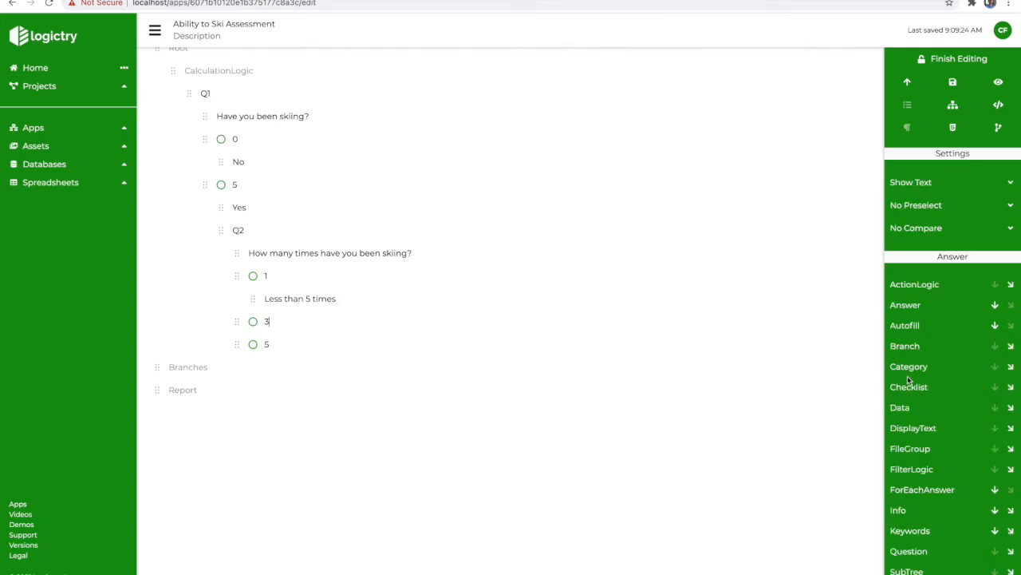
click(1010, 429)
text(B)
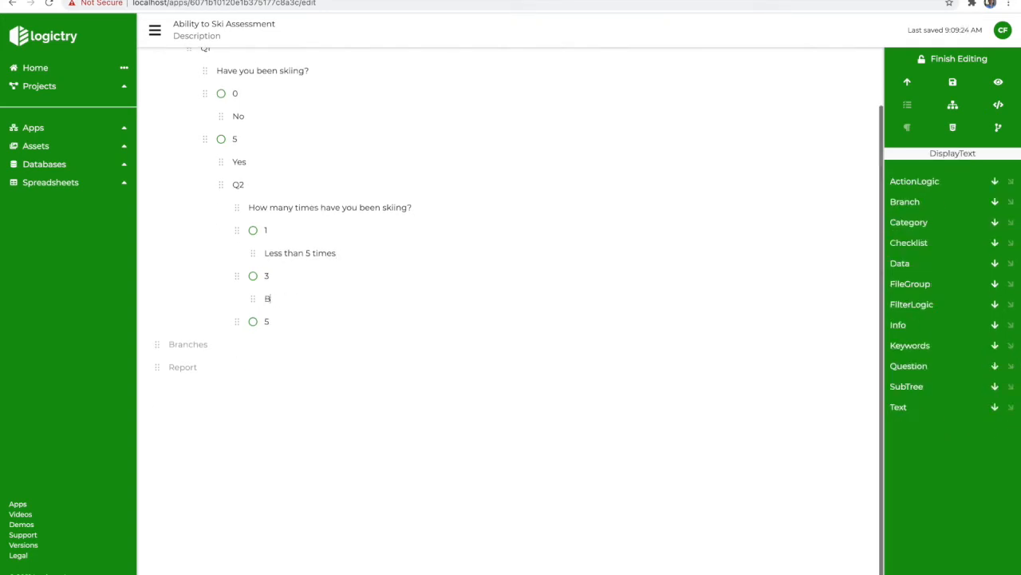
text(etween 5 and 10 times)
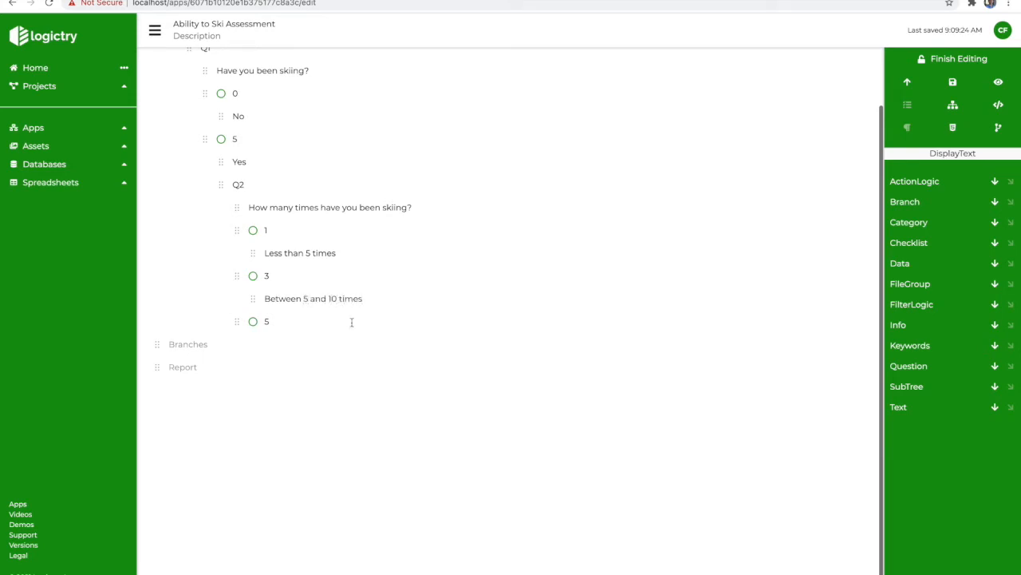
click(314, 322)
click(1011, 432)
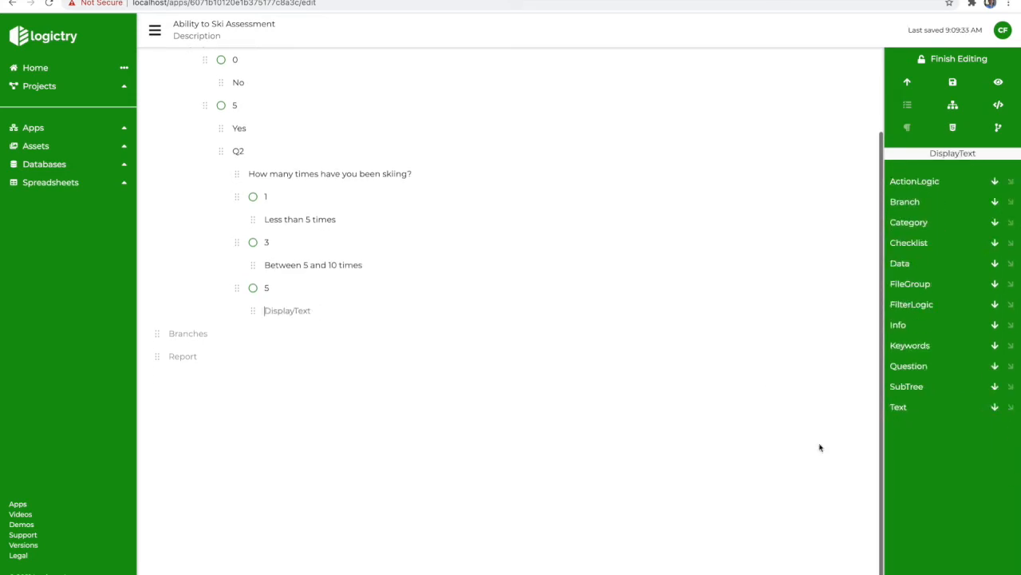
text(More than 10 times)
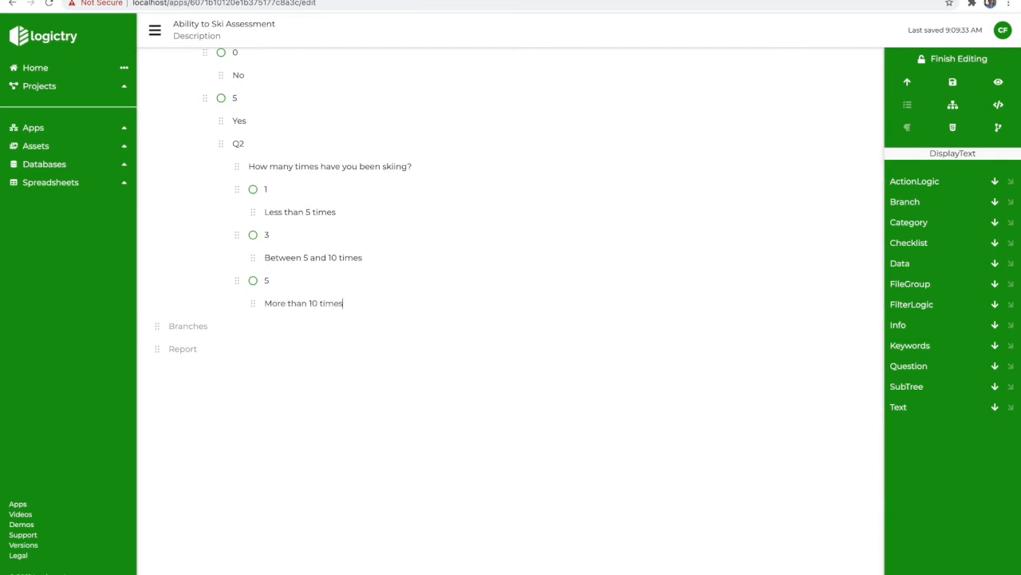
- Preview the app, test the No and Yes answers to the skiing question, and return to editing
scroll(510, 311, up, 2)
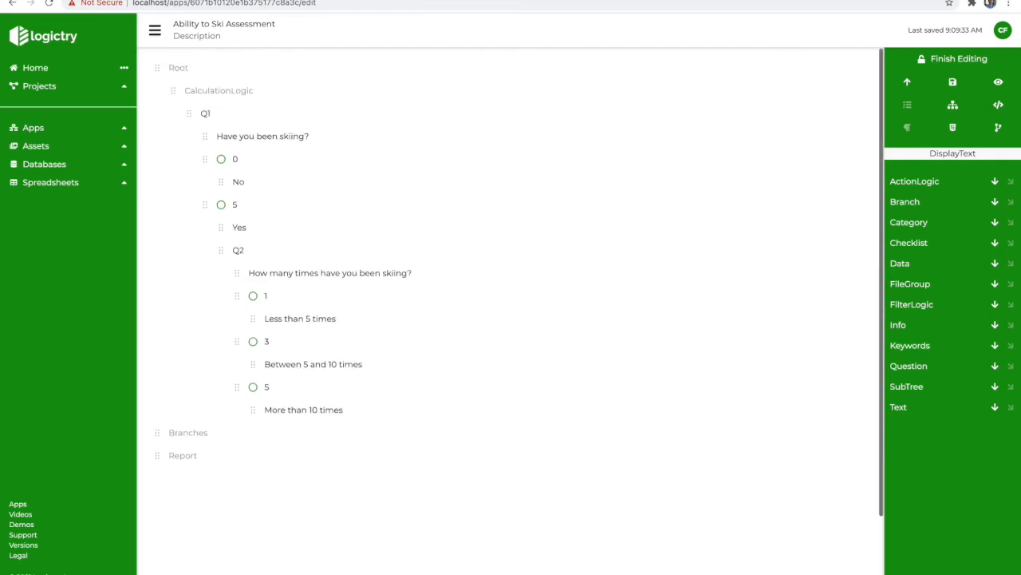
click(999, 82)
click(174, 92)
click(173, 118)
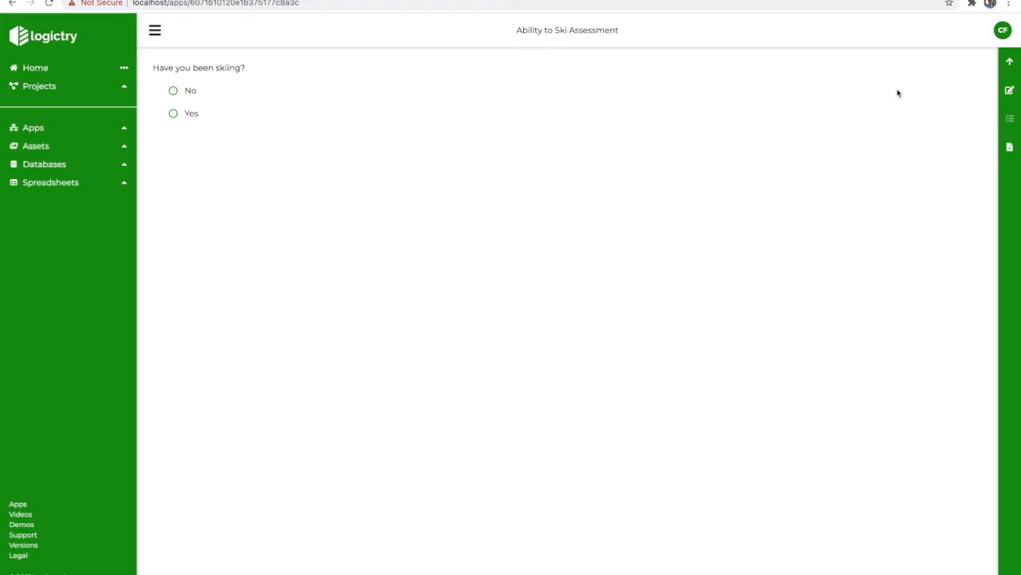
click(1009, 90)
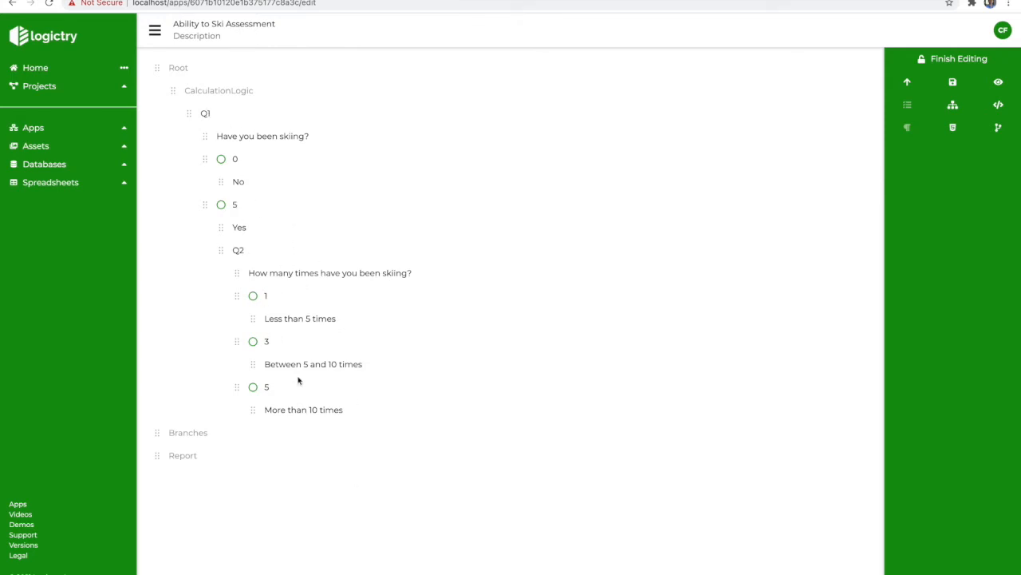
- Add a Calculation named "SCORE" after Q1 and nest a CalculationOperator in it set to Average
click(204, 114)
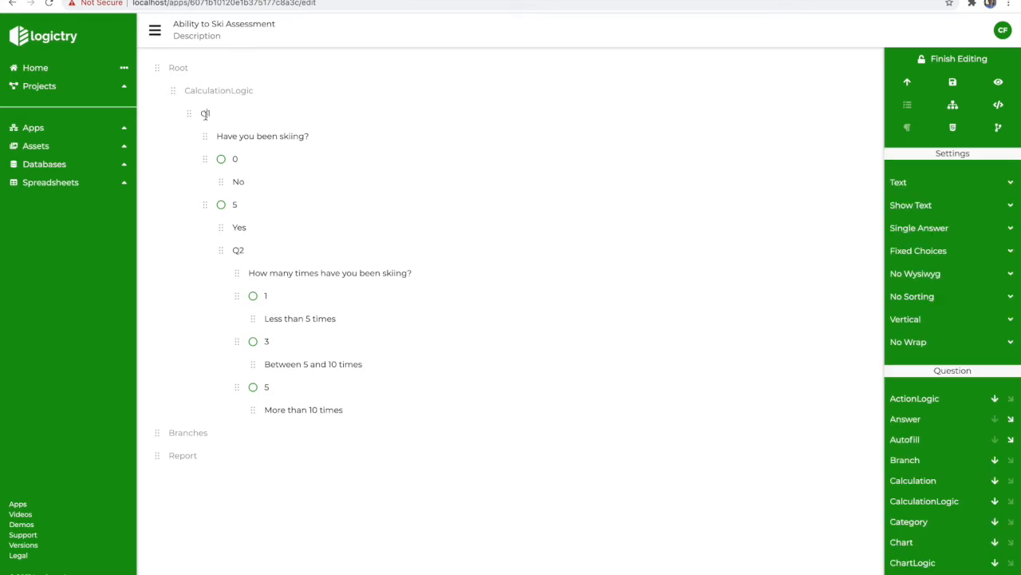
click(995, 480)
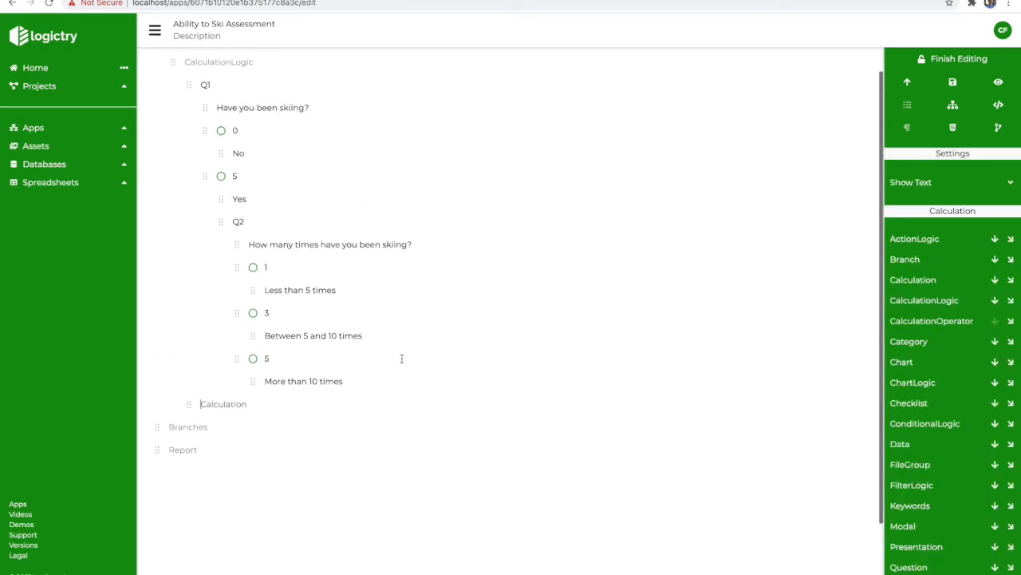
text(SCORE)
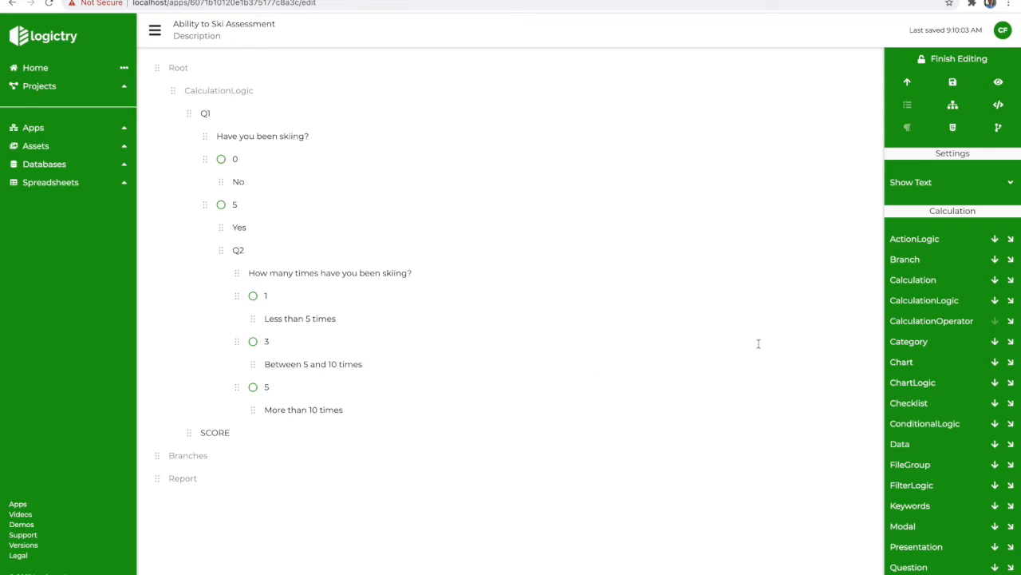
click(1012, 322)
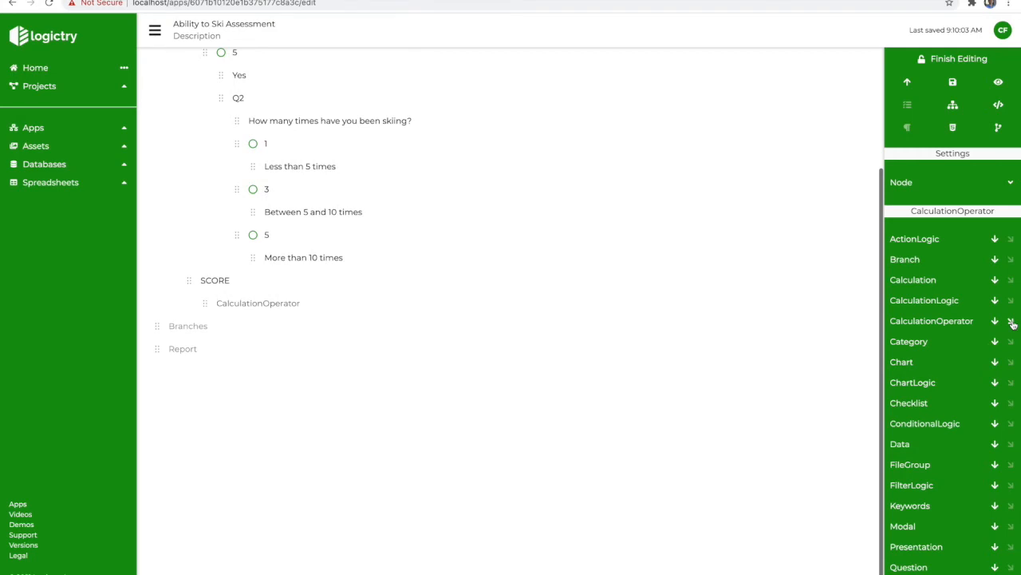
click(957, 180)
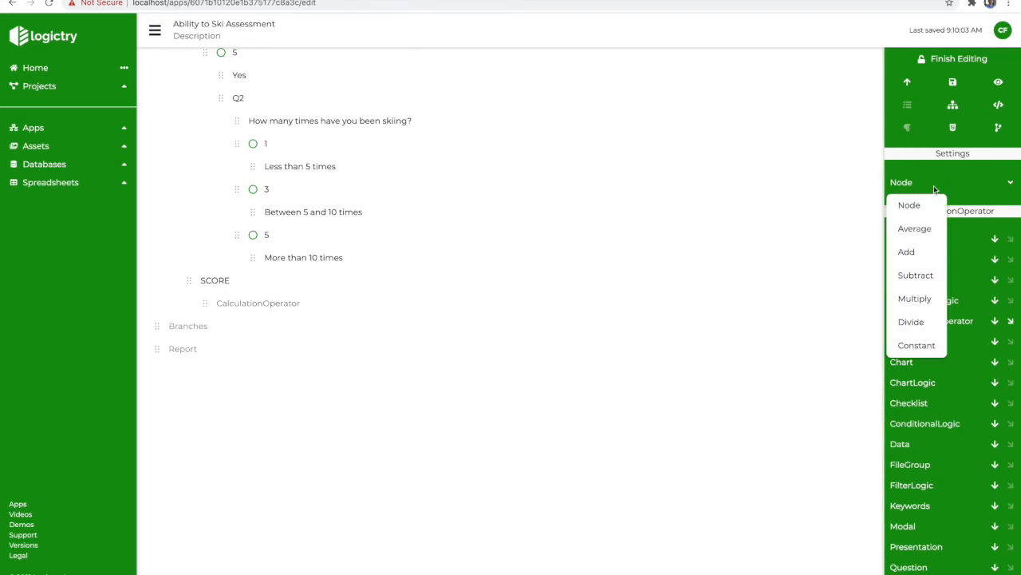
click(924, 228)
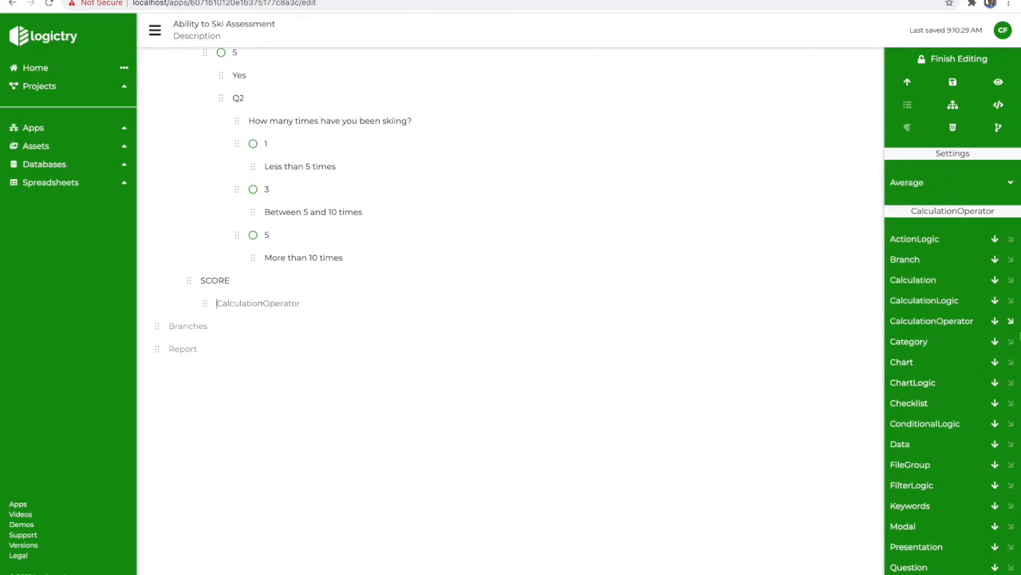
- Nest a CalculationOperator inside SCORE's Average operator and set it to Multiply
click(1011, 321)
scroll(572, 388, up, 2)
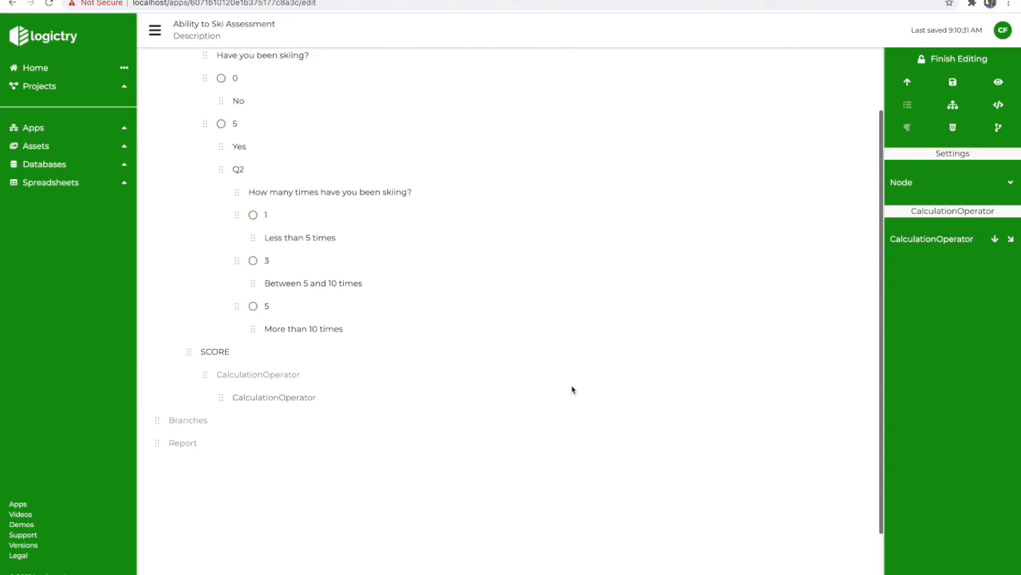
click(940, 182)
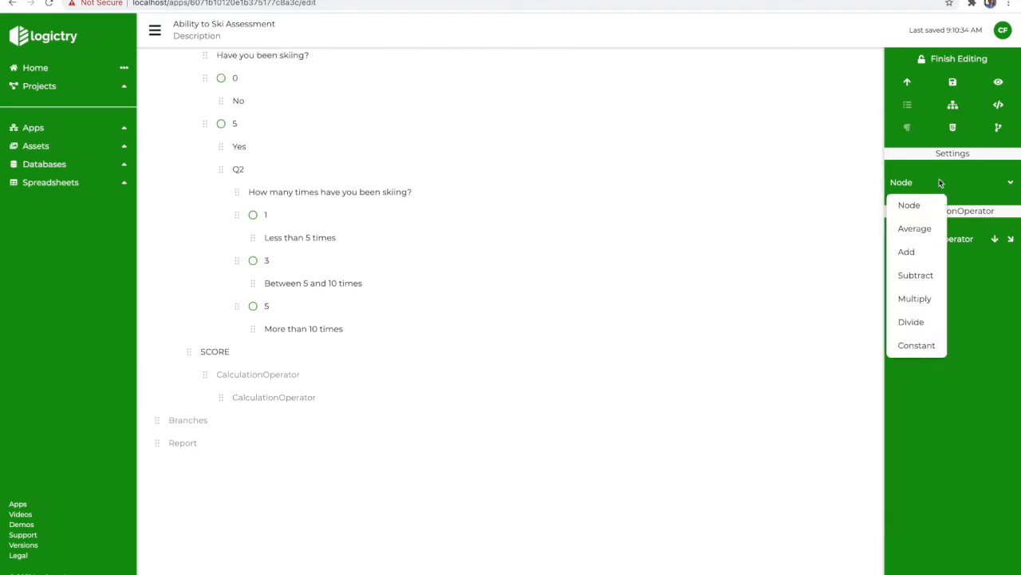
click(910, 298)
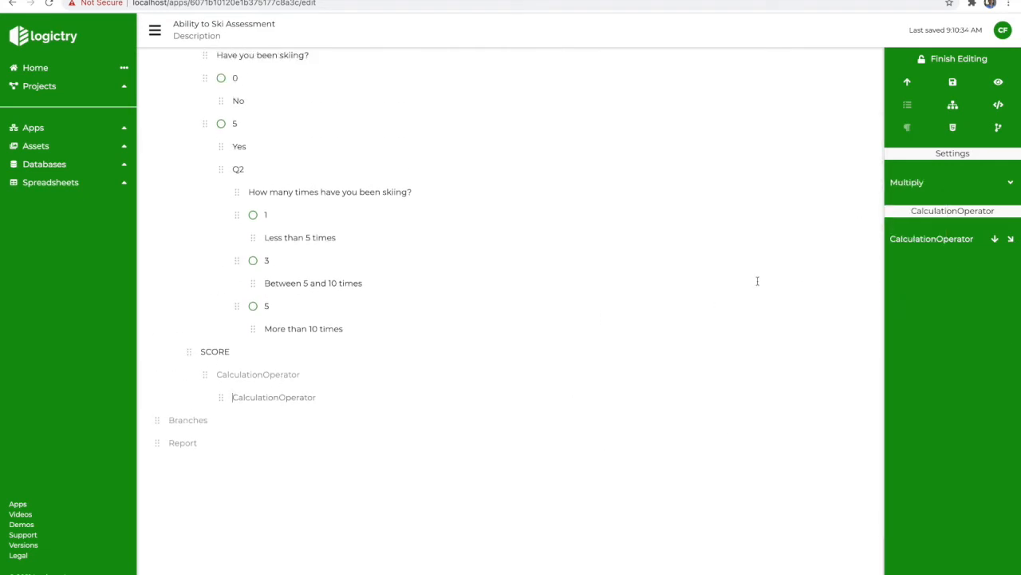
- Give the Multiply operator two nested CalculationOperators: a Node named "Q1" and a Constant of 20
click(1011, 239)
text(Q1)
key(Return)
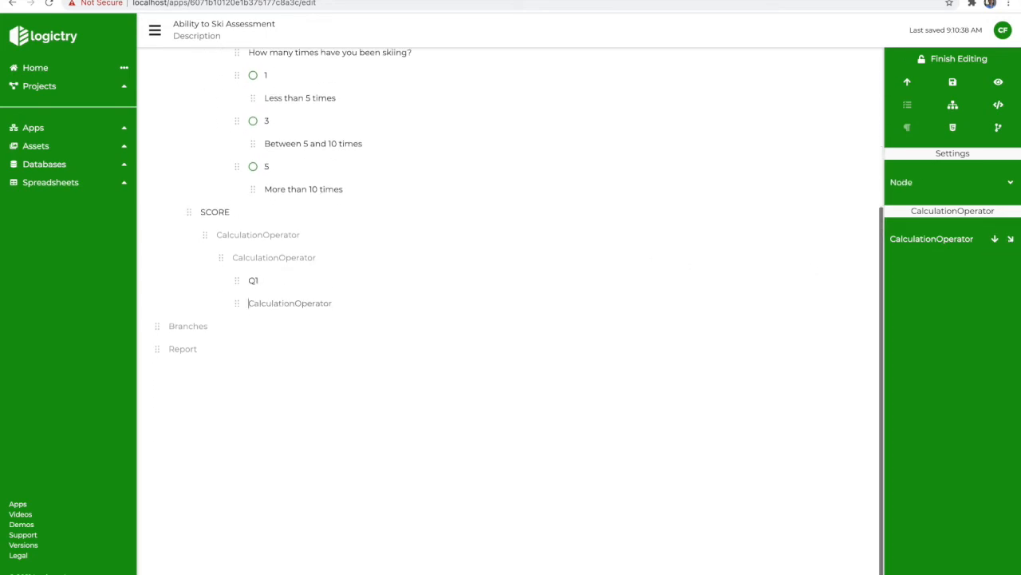
click(952, 194)
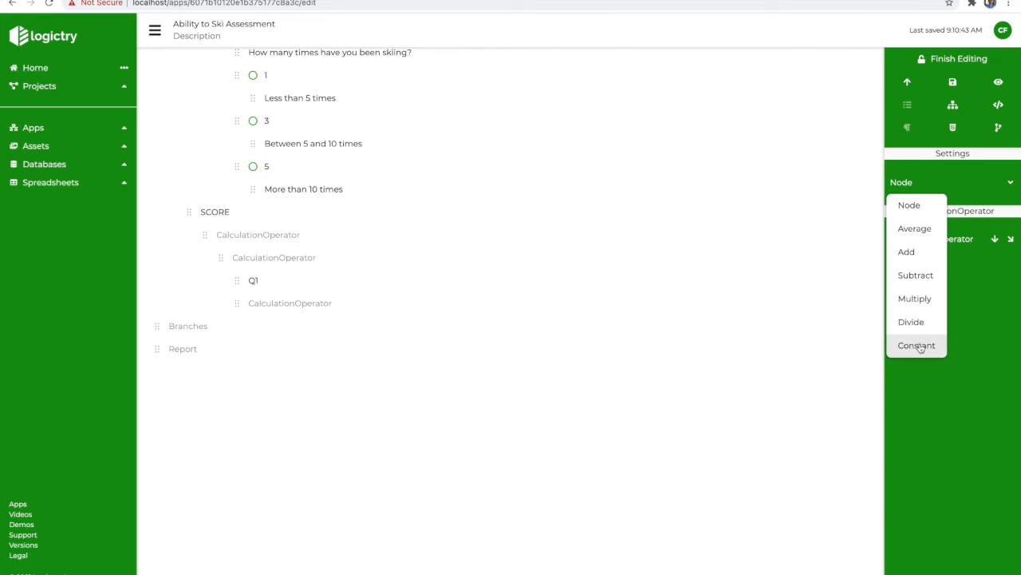
click(913, 344)
click(289, 303)
text(20)
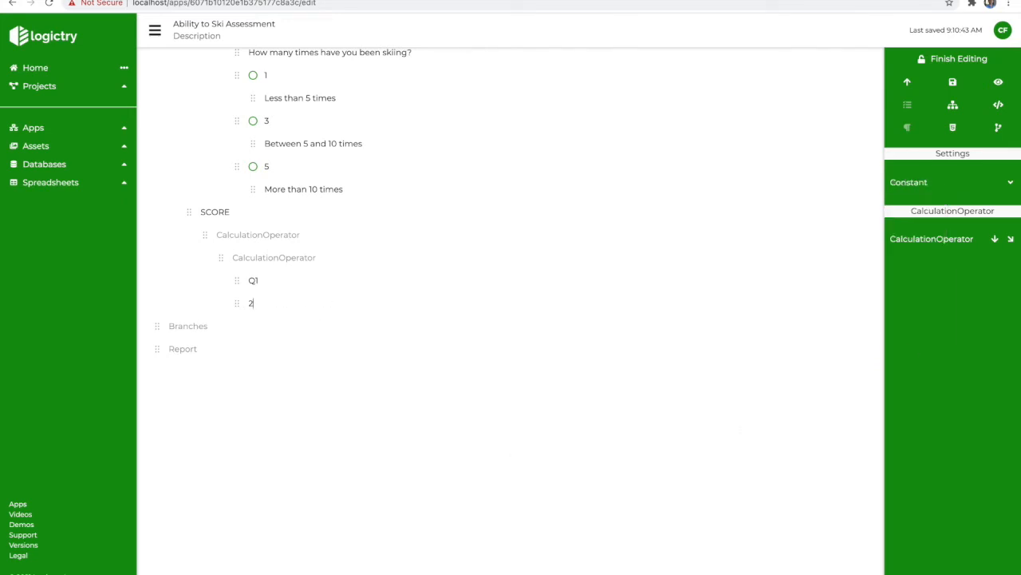
- Add a second Multiply operator under SCORE's Average operator with the node "Q2" and the Constant 20 nested in it
click(255, 257)
click(1011, 239)
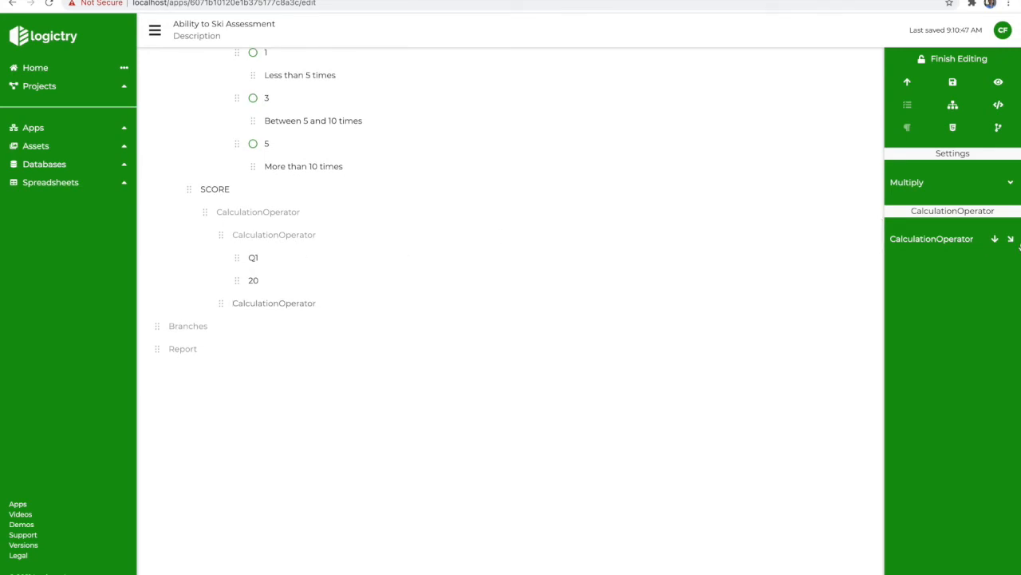
click(1012, 239)
text(Q2)
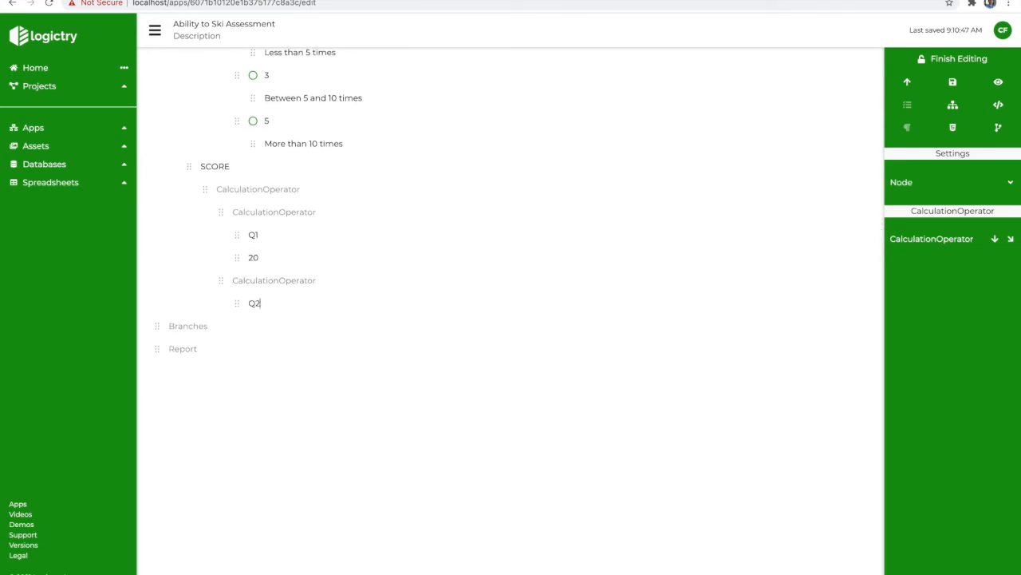
key(Return)
text(20)
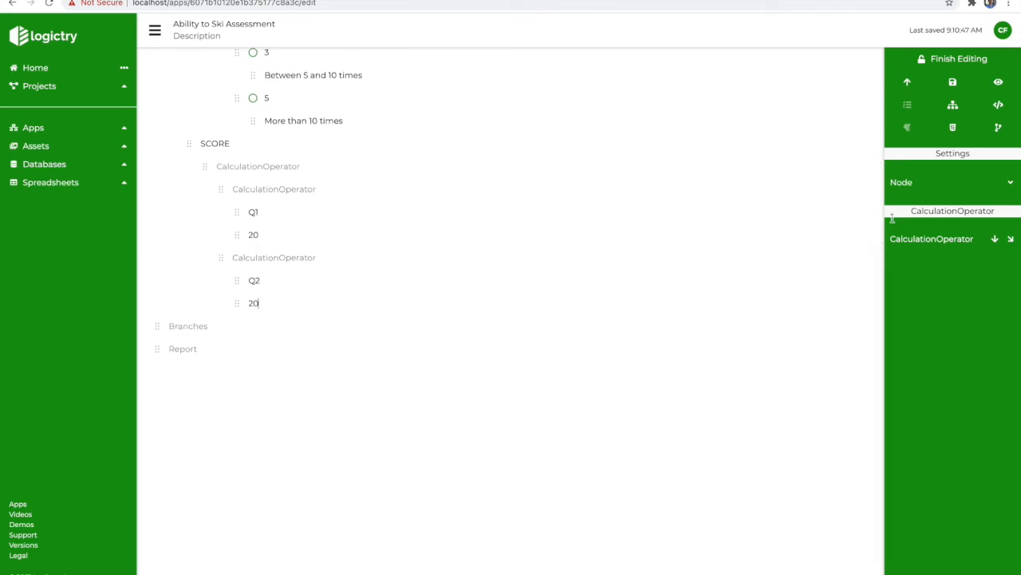
click(940, 179)
click(904, 346)
- Review the SCORE calculation, preview the app with No, Yes, "Less than 5 times" and "More than 10 times", and return to editing
scroll(402, 294, up, 2)
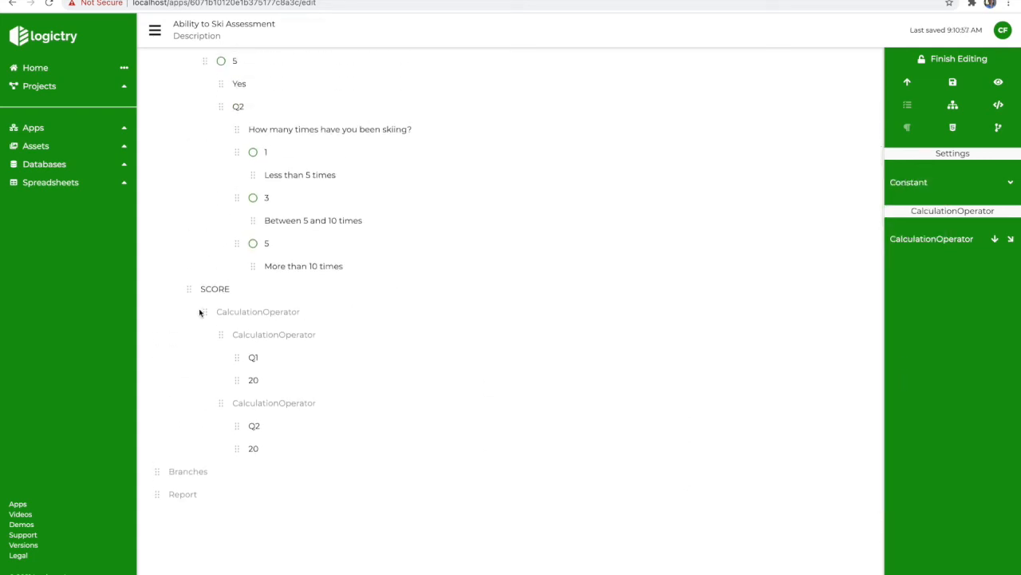
click(254, 336)
click(243, 310)
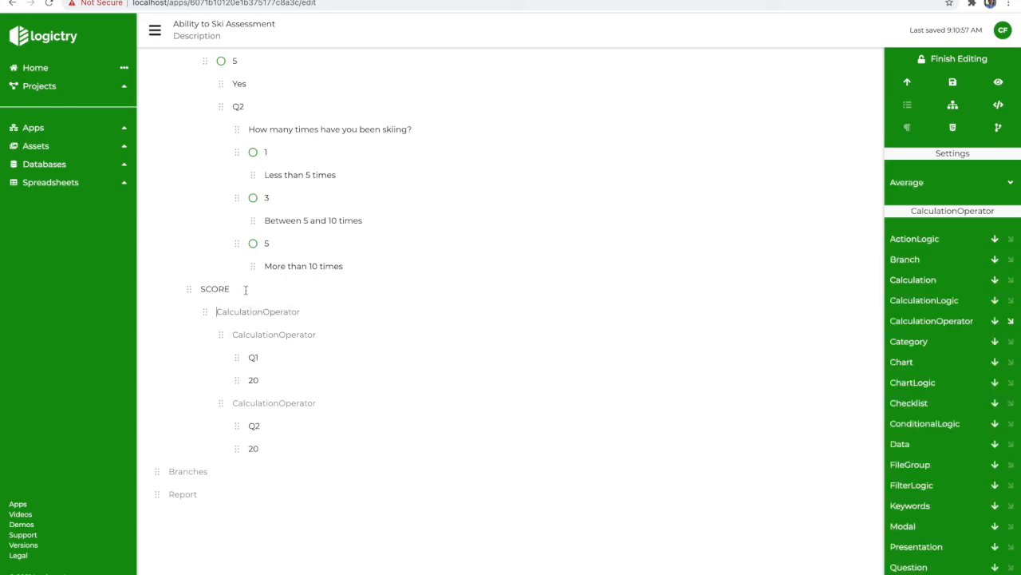
double_click(245, 289)
scroll(333, 339, up, 3)
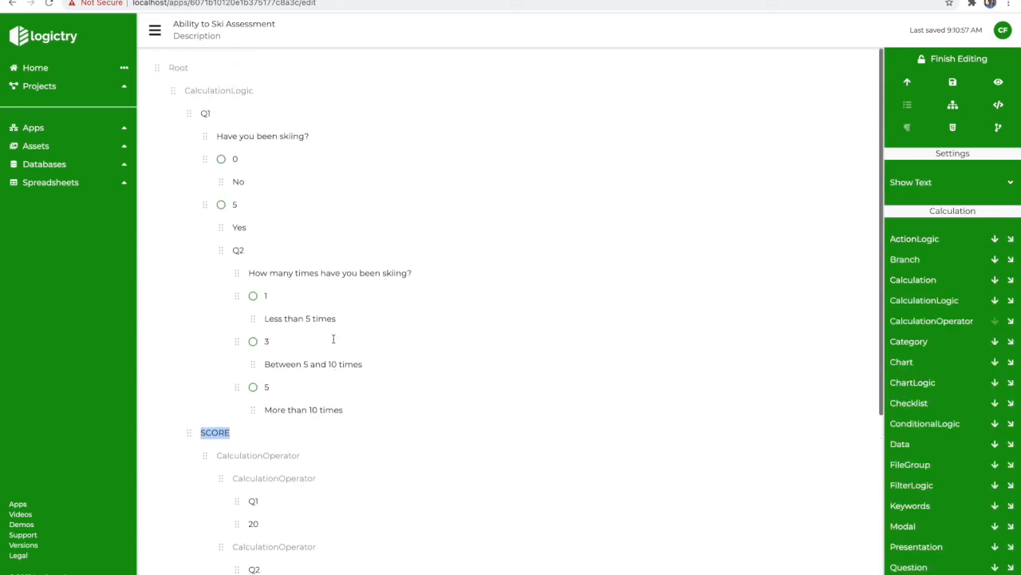
click(998, 82)
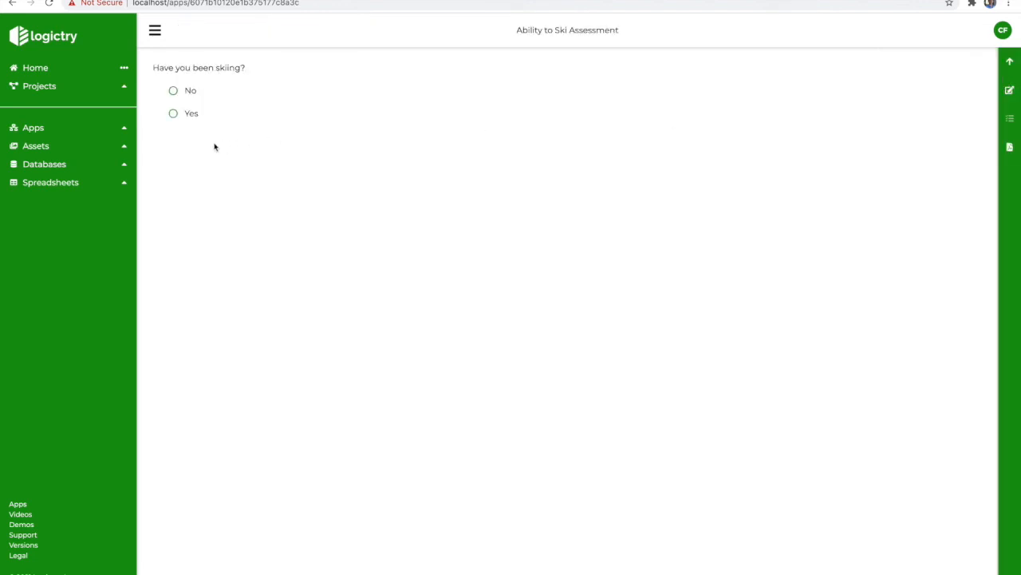
click(171, 93)
click(173, 120)
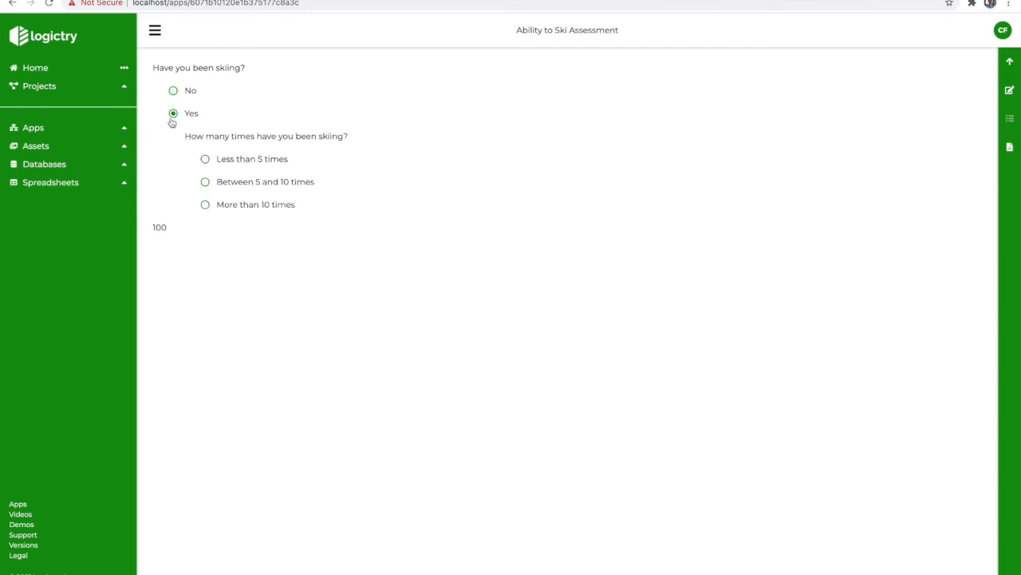
click(205, 159)
click(206, 209)
click(1009, 92)
- Nest a Text in the Report reading "Your ski result is: {{SCORE}}%"
scroll(548, 299, down, 3)
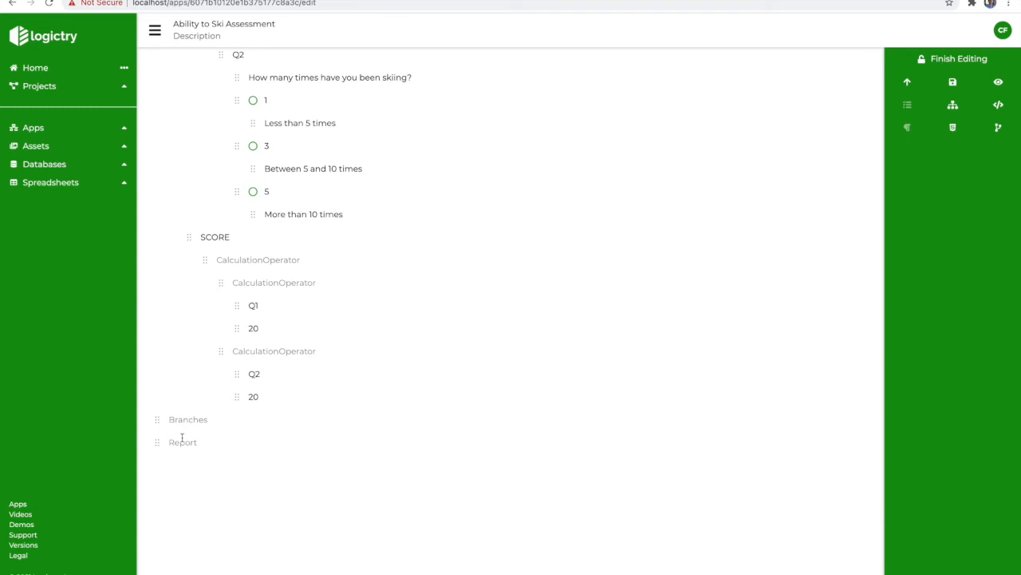
click(182, 439)
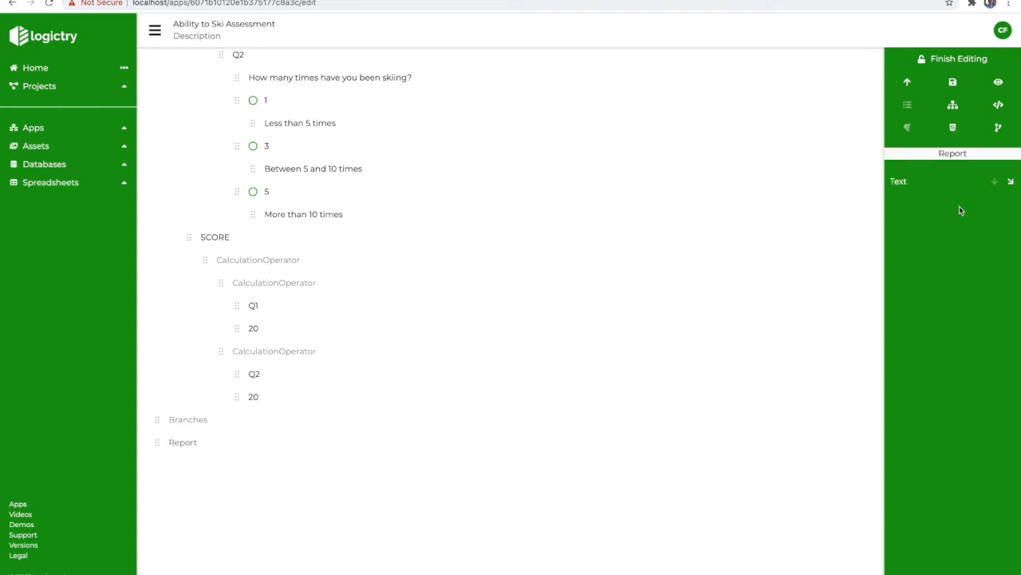
click(1012, 183)
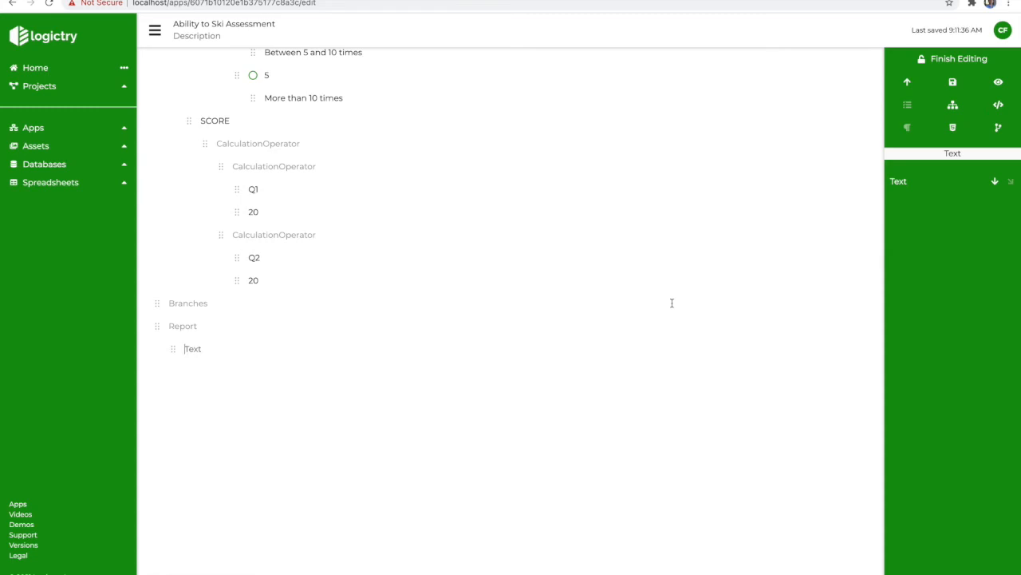
text(Your ski result is: {{SCORE)
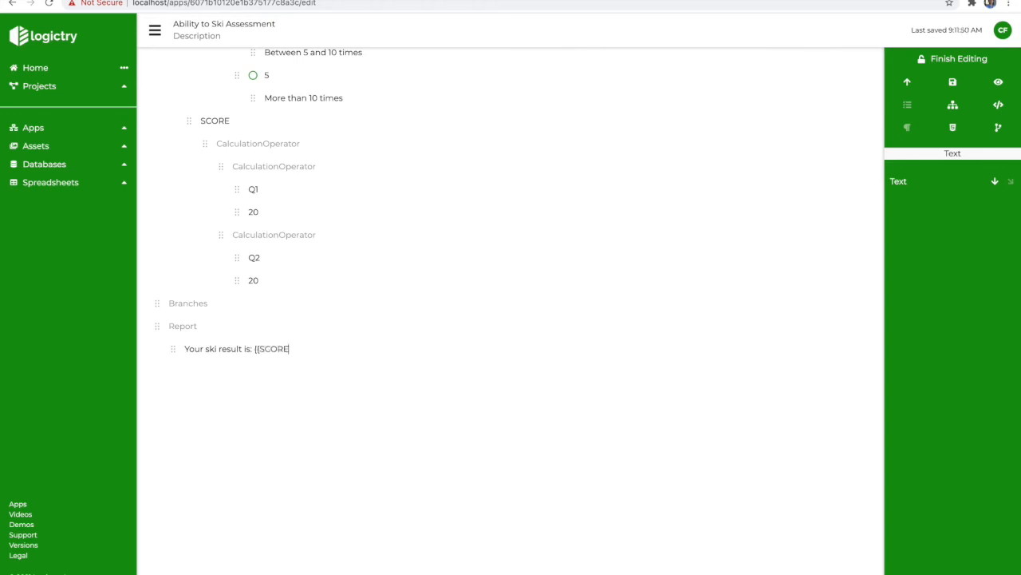
text(}}%)
- Preview the app, answer Yes and "Between 5 and 10 times", check the generated report, and return to the questions
click(998, 84)
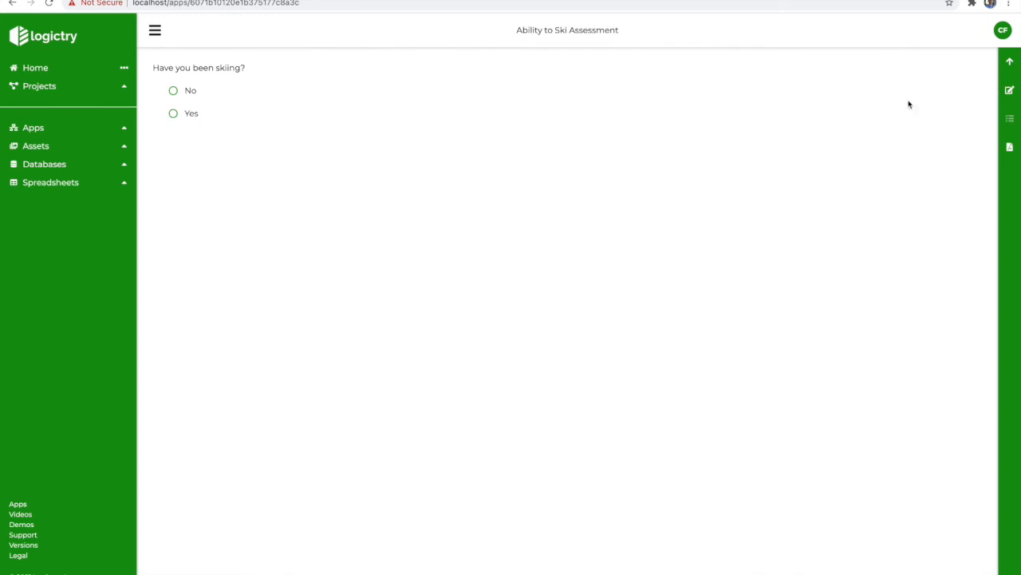
click(172, 116)
click(205, 182)
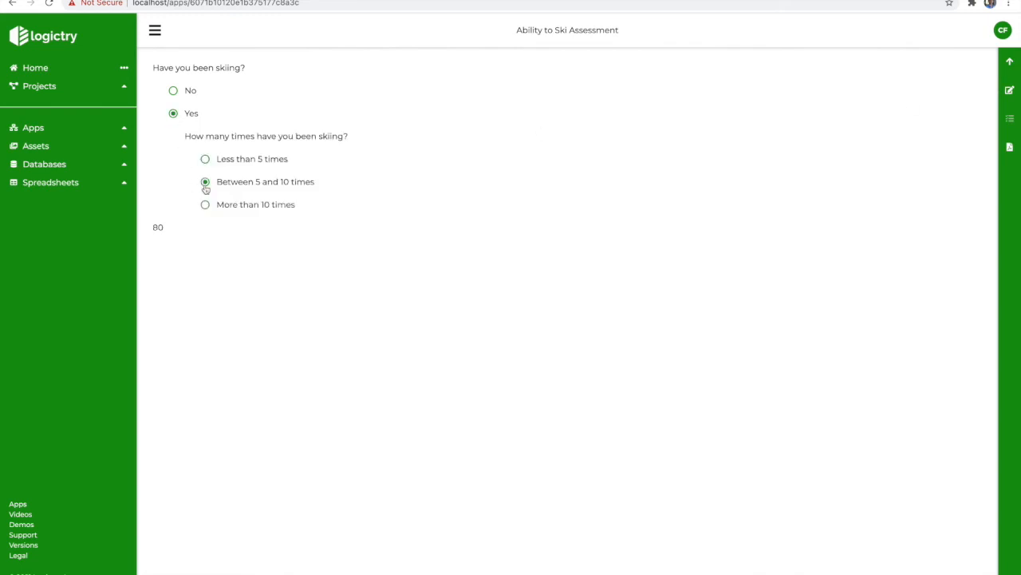
click(1007, 150)
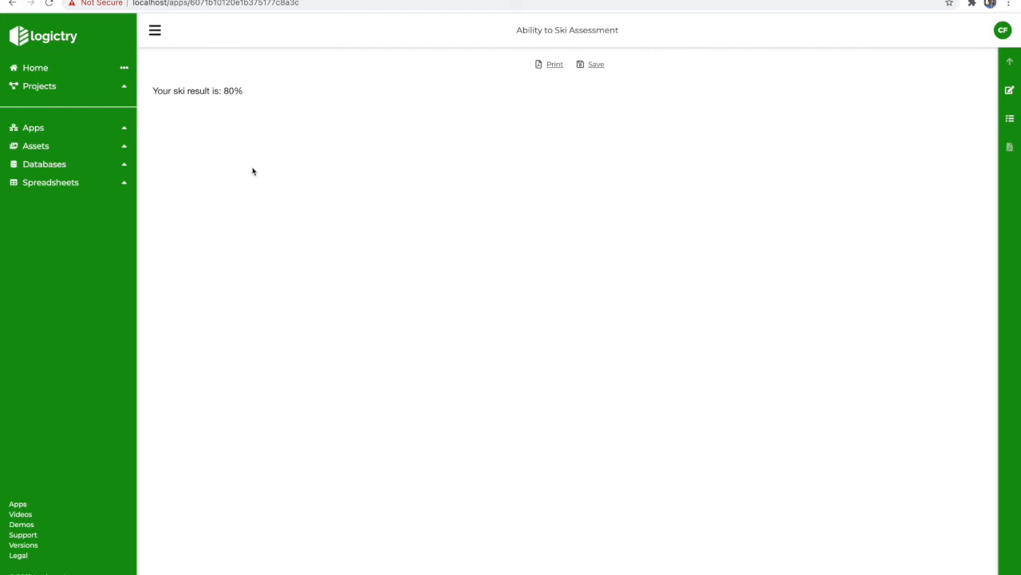
drag(158, 92, 251, 96)
click(322, 141)
click(1011, 121)
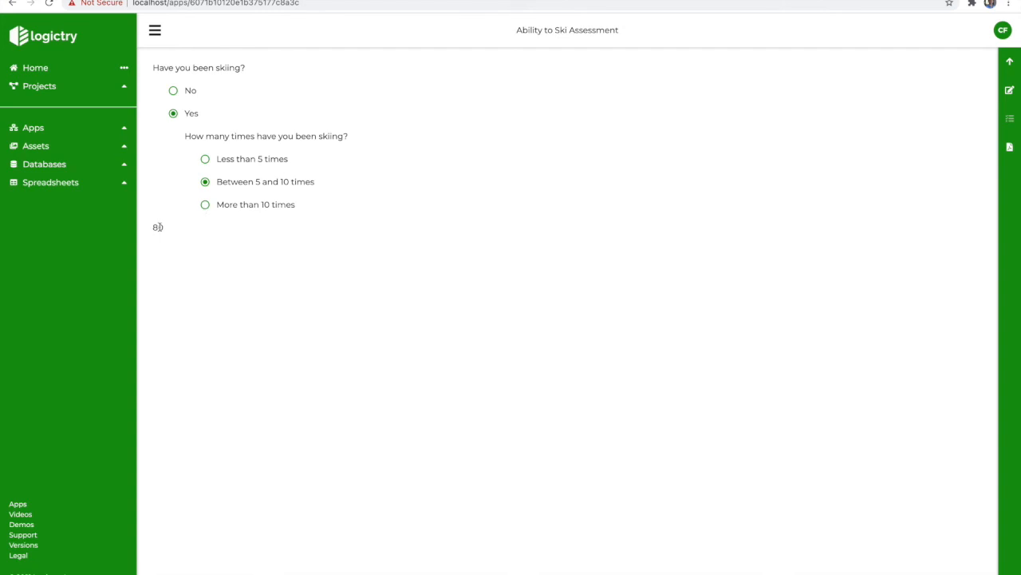
- Return to editing and change the SCORE calculation's display setting so that its text is hidden in the app
click(1010, 91)
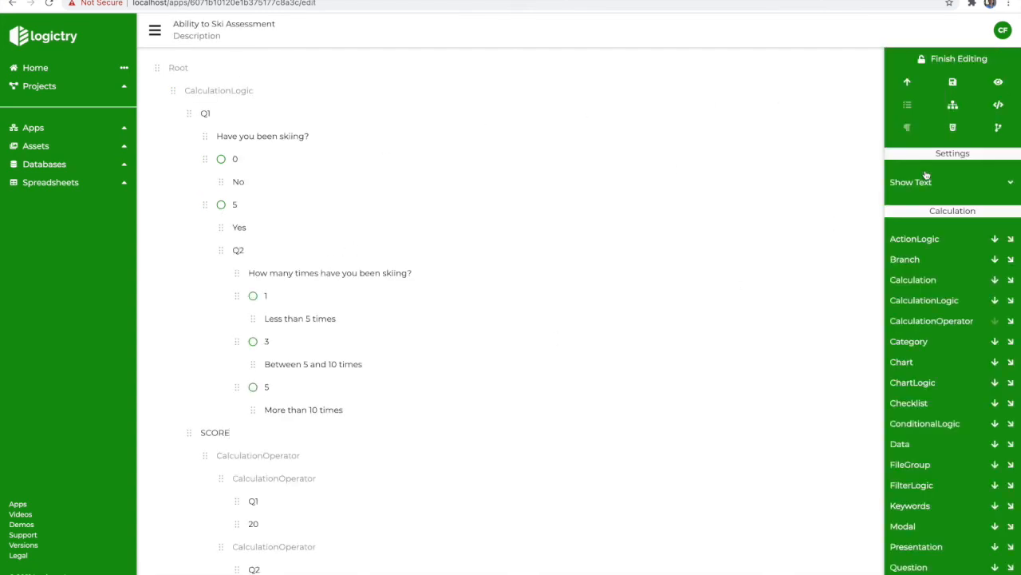
click(930, 184)
click(917, 229)
- Preview the app with the answers Yes and "Between 5 and 10 times" to check the score display, and return to editing
click(998, 83)
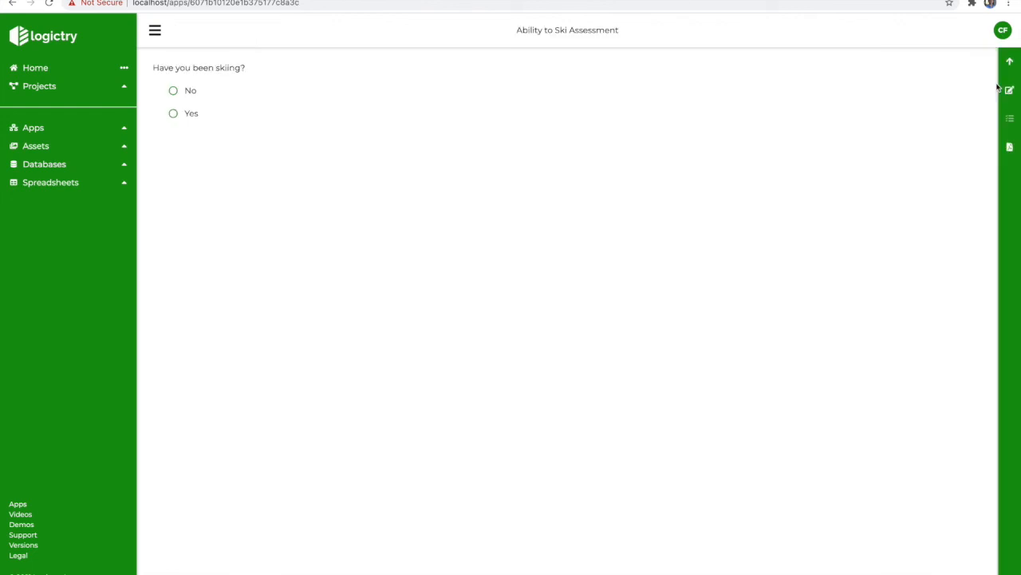
click(173, 113)
click(205, 182)
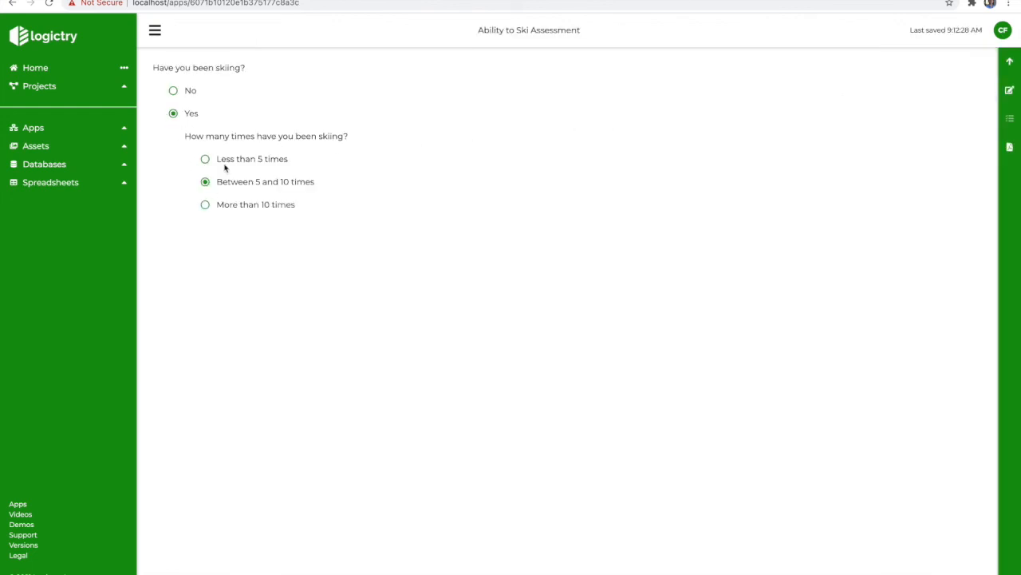
click(1010, 91)
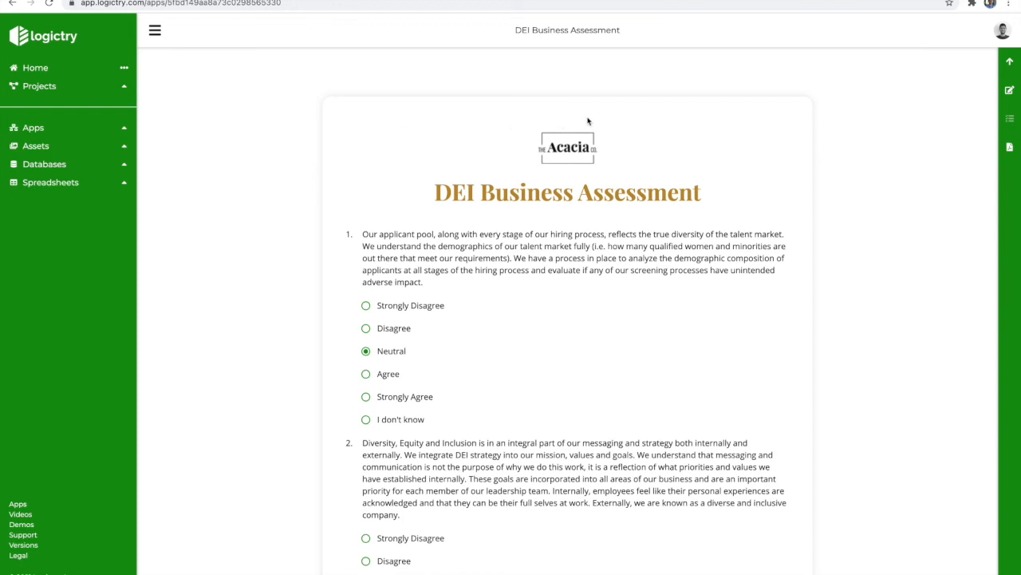
- Open the DEI Business Assessment app for editing and copy the whole HTML source of the Text containing {{Content}}
click(1012, 92)
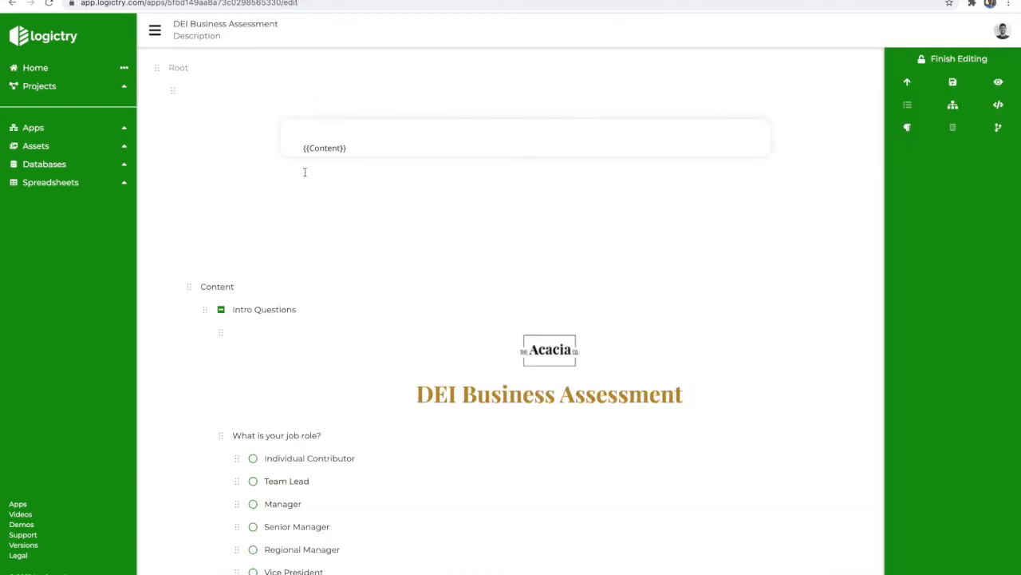
click(394, 136)
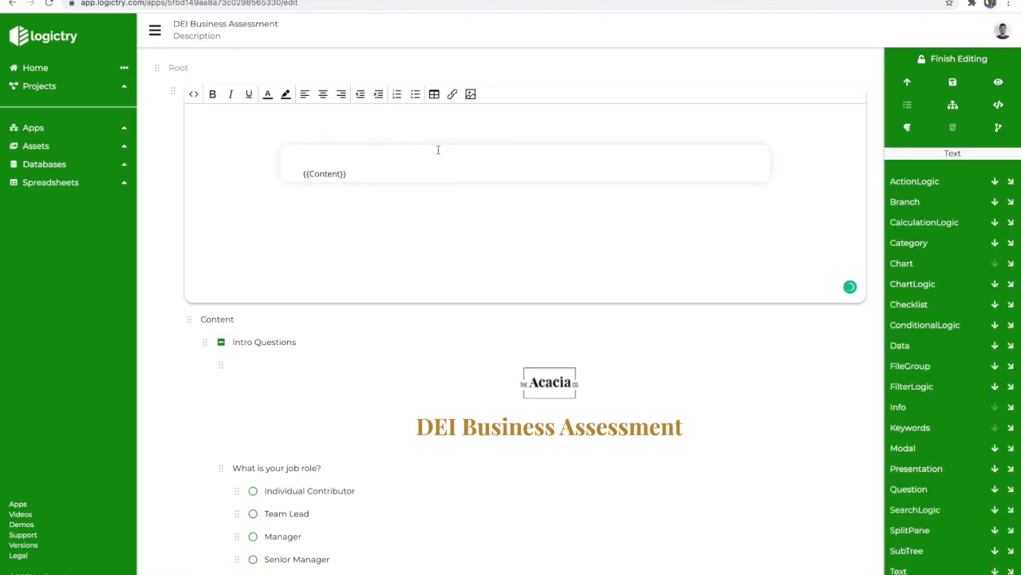
click(193, 94)
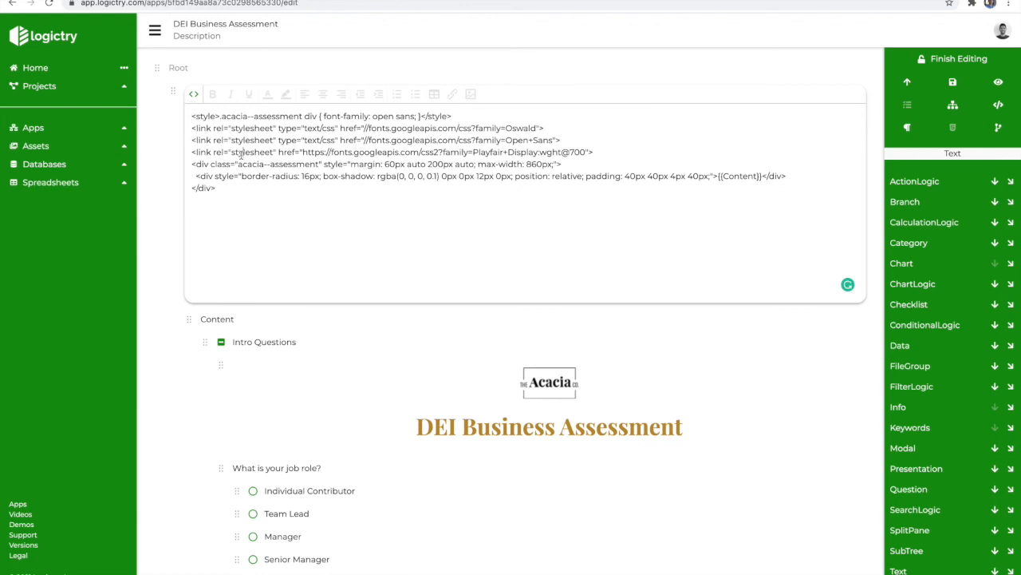
key(ctrl+a)
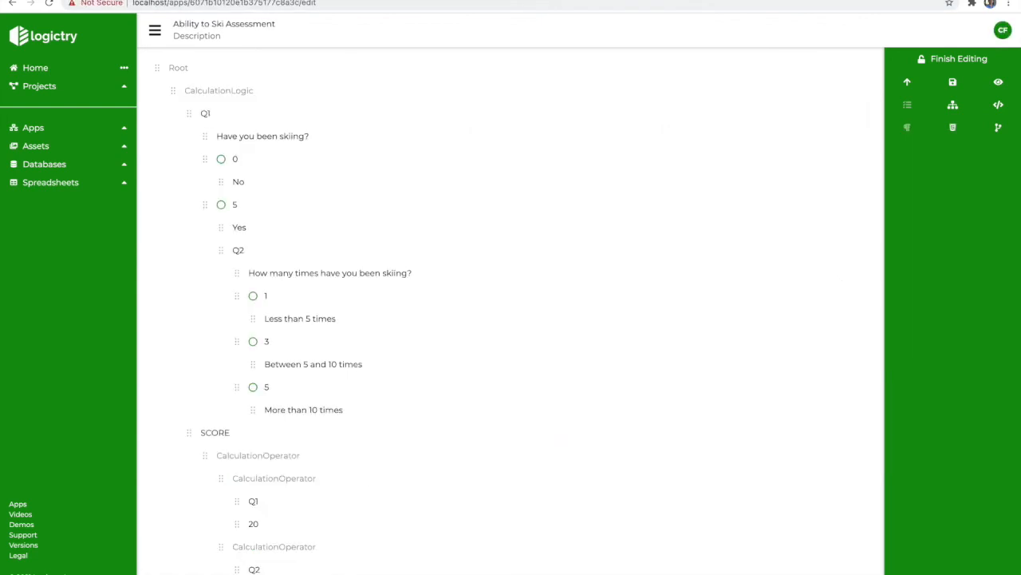
- Back in Ability to Ski Assessment, nest a Text with the copied HTML under Root and move the CalculationLogic inside it
click(201, 67)
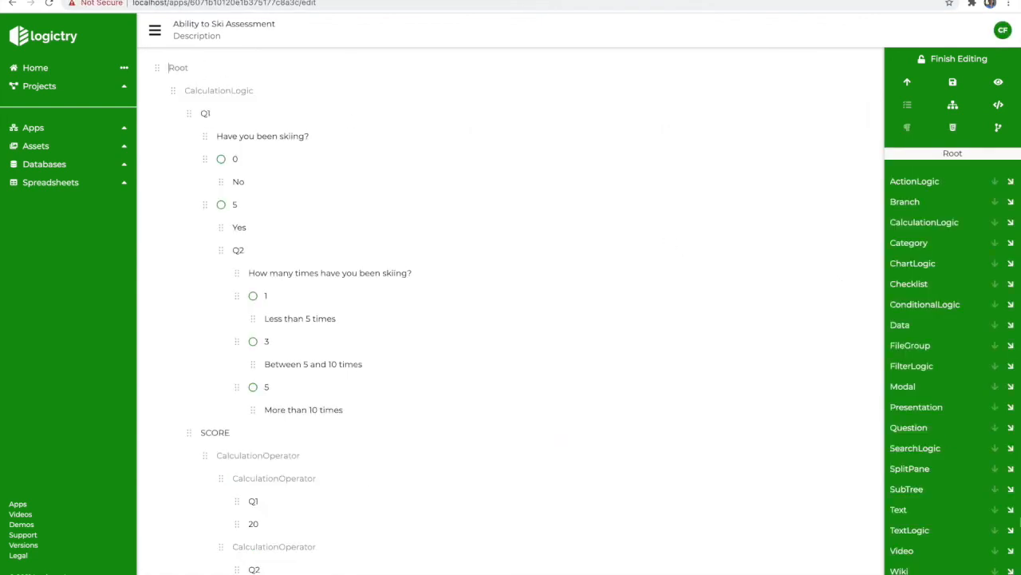
click(1010, 509)
text(<style>.acacia--assessment div { font-family: open sans; }</style><br/><link rel="stylesheet" type="text/css" href="//fonts.googleapis.com/css?family=Oswald"><br/><link rel="stylesheet" type="text/css" href="//fonts.googleapis.com/css?family=Open+Sans"><br/><link rel="stylesheet" href="https://fonts.googleapis.com/css2?family=Playfair+Display:wght@700"><br/><div class="acacia--assessment" style="margin: 60px auto 200px auto; max-width: 860px;"><br/> <div style="border-radius: 16px; box-shadow: rgba(0, 0, 0, 0.1) 0px 0px 12px 0px; position: relative; padding: 40px 40px 4px 40px;">{{Content}}</div><br/></div>)
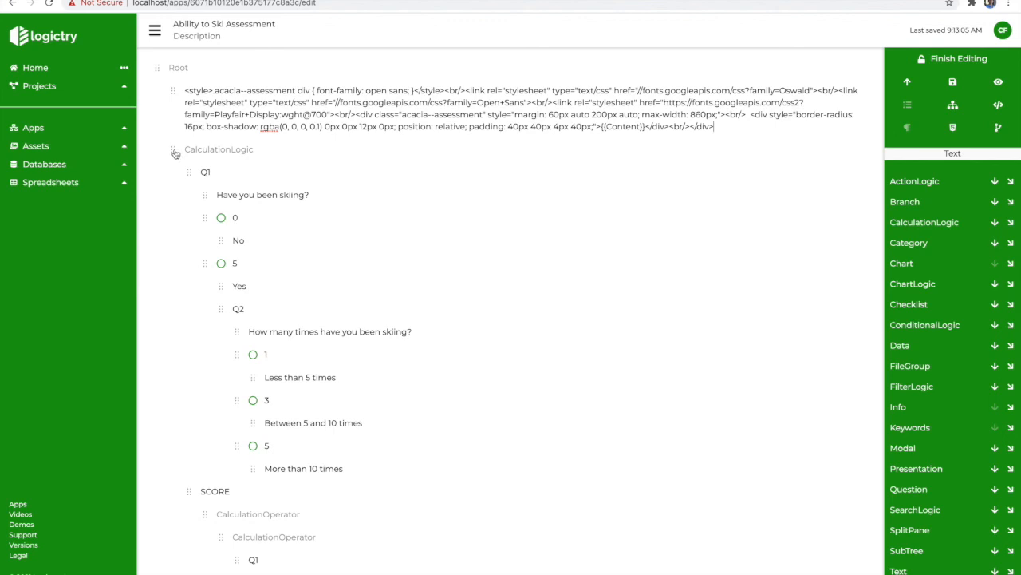
drag(175, 153, 229, 118)
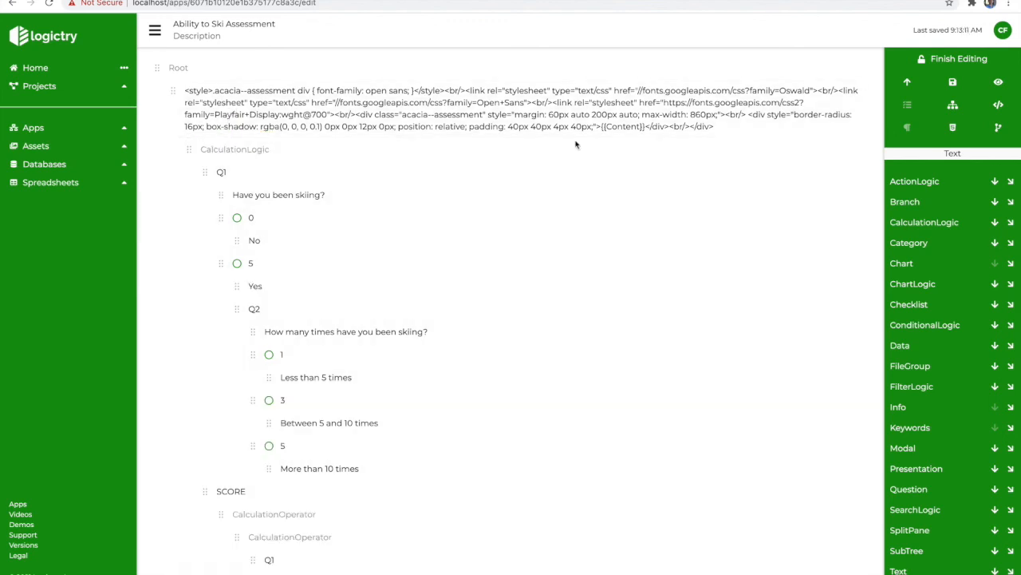
- Name the CalculationLogic "Content" to match the {{Content}} placeholder in the HTML Text
drag(602, 129, 648, 128)
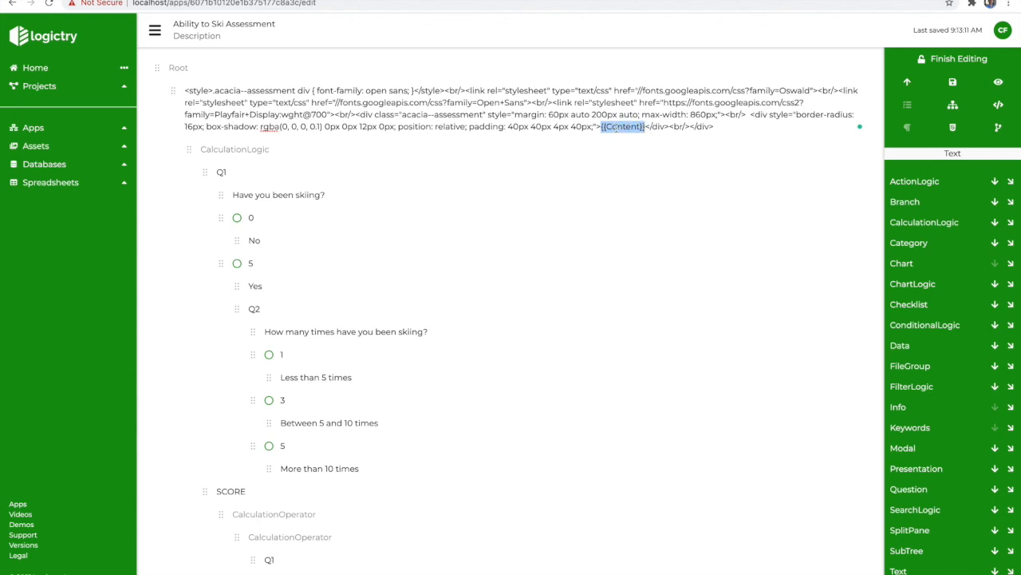
double_click(629, 126)
click(271, 150)
text(Content)
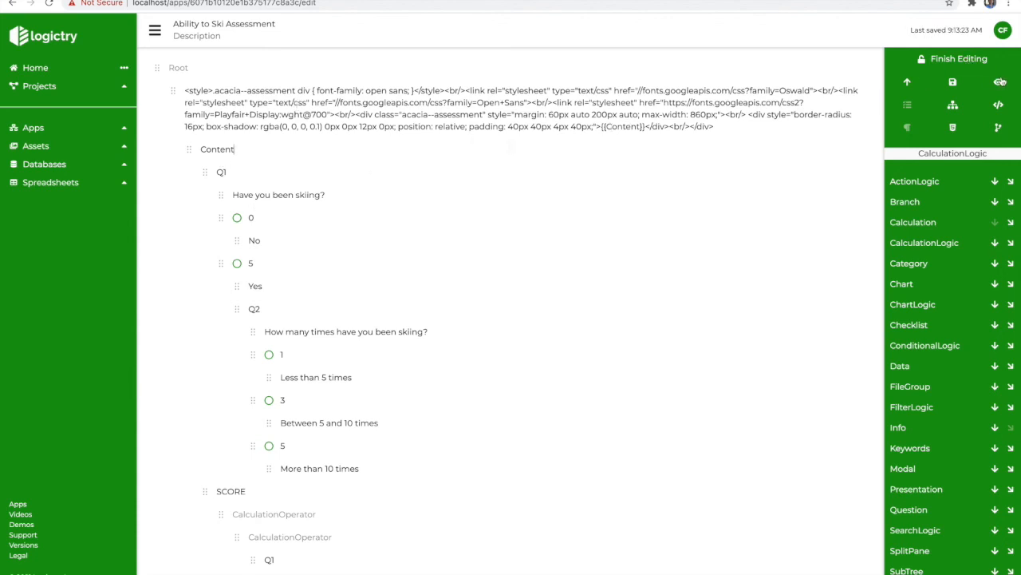
- Preview the assessment with the copied HTML styling, answer Yes and "Between 5 and 10 times", and return to editing
click(1000, 83)
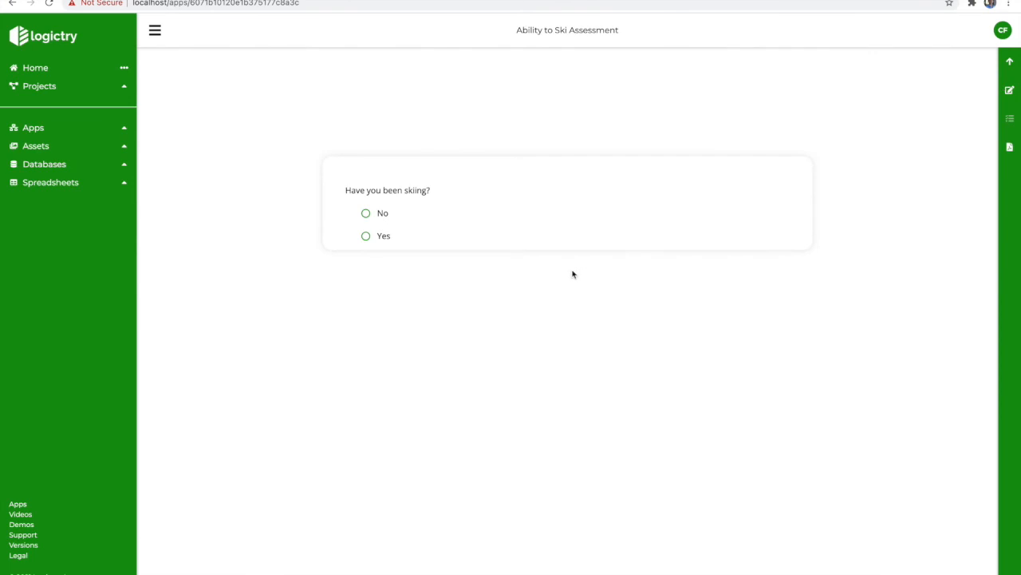
click(364, 238)
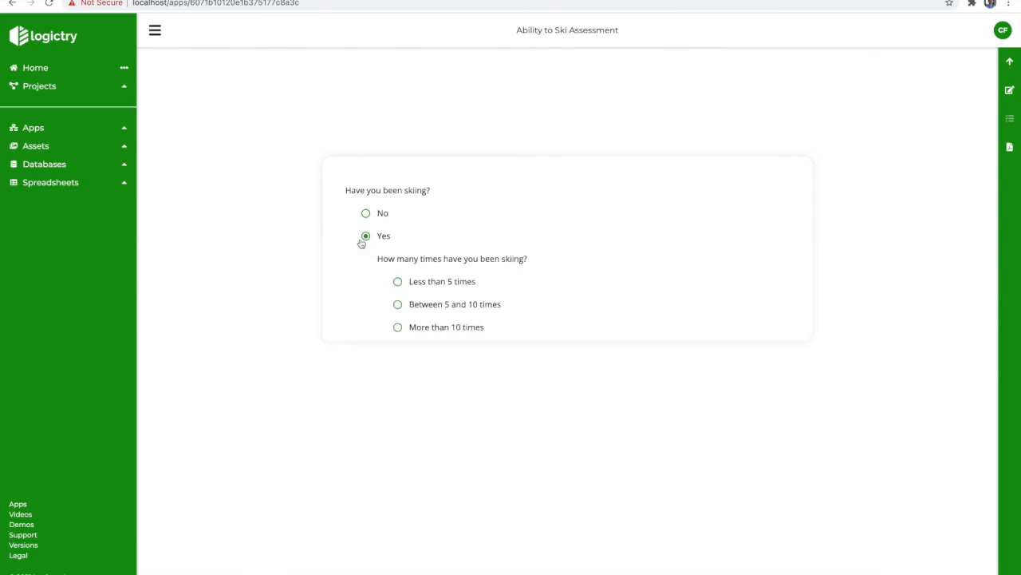
click(398, 306)
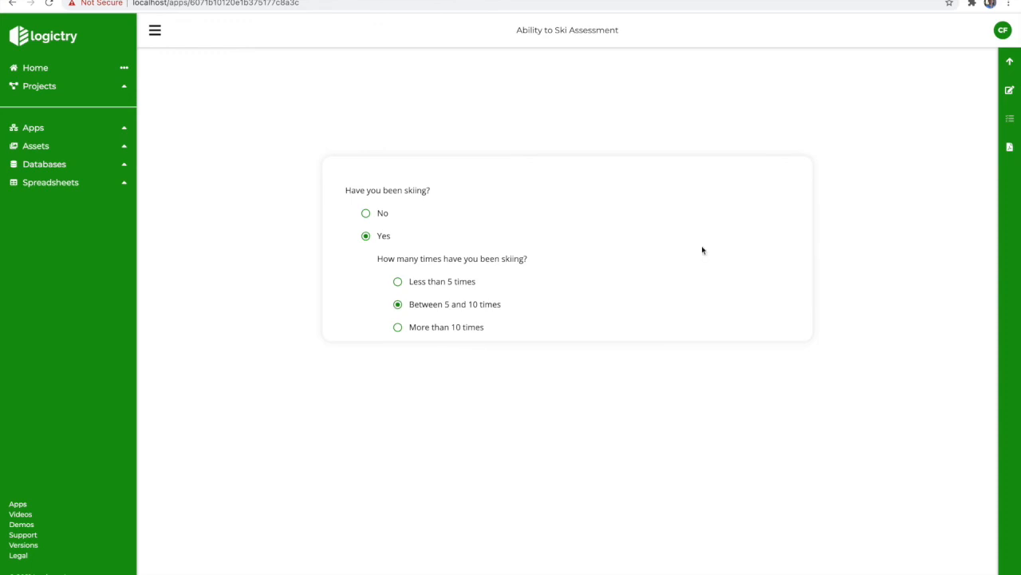
click(1010, 148)
click(1011, 119)
click(1009, 90)
scroll(305, 250, down, 3)
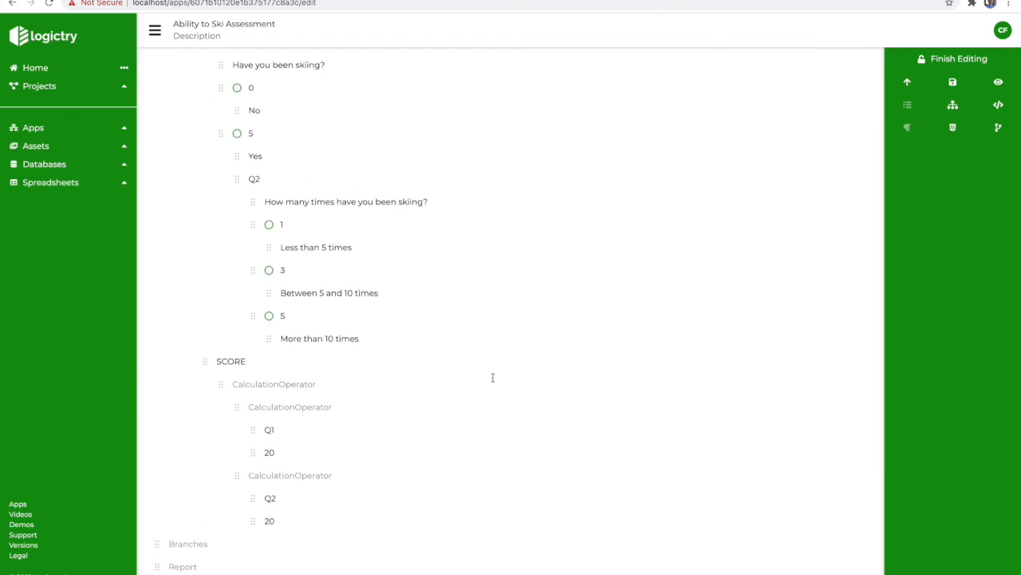
scroll(492, 377, up, 3)
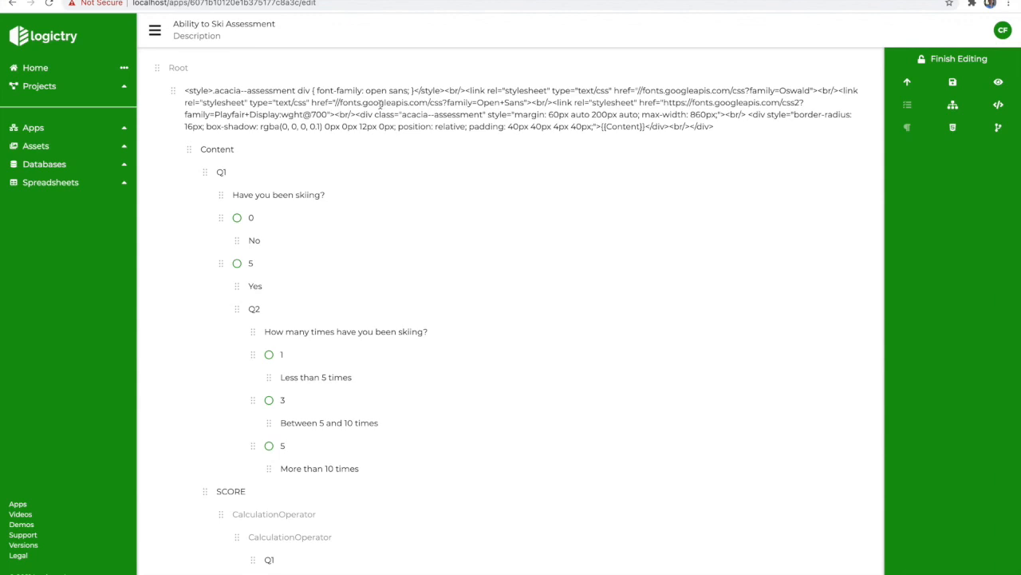
drag(743, 125, 290, 88)
click(165, 247)
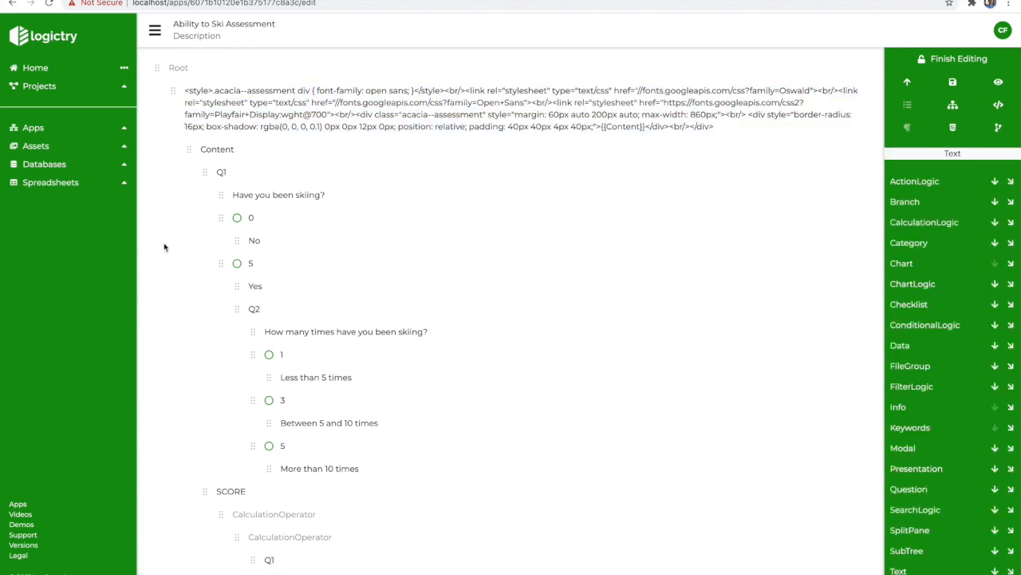